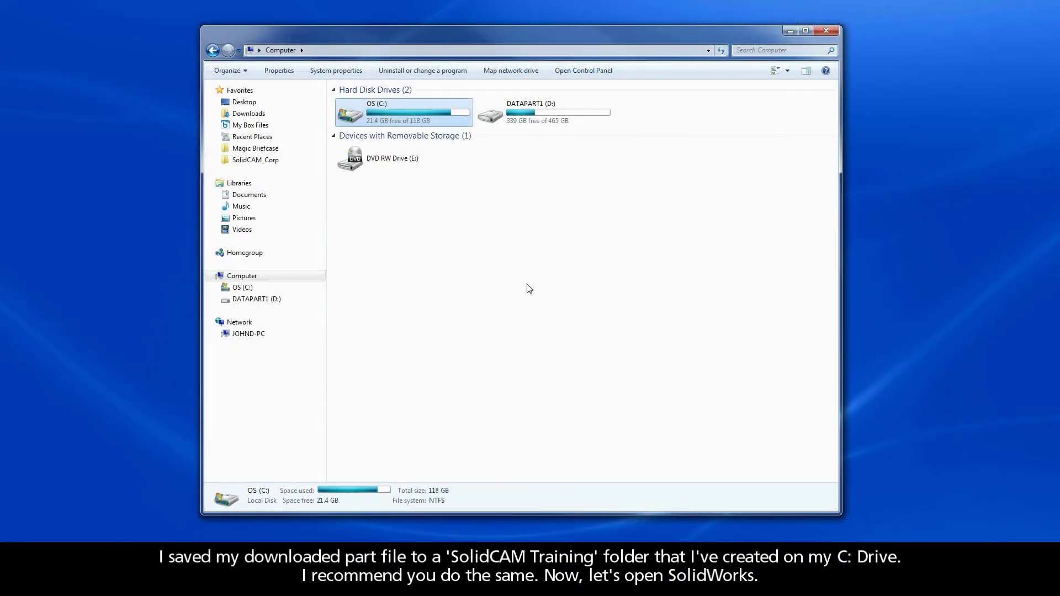
Browse to C:\SolidCAM Training in Windows Explorer and select SimpleCover1.SLDPRT.
double_click(396, 114)
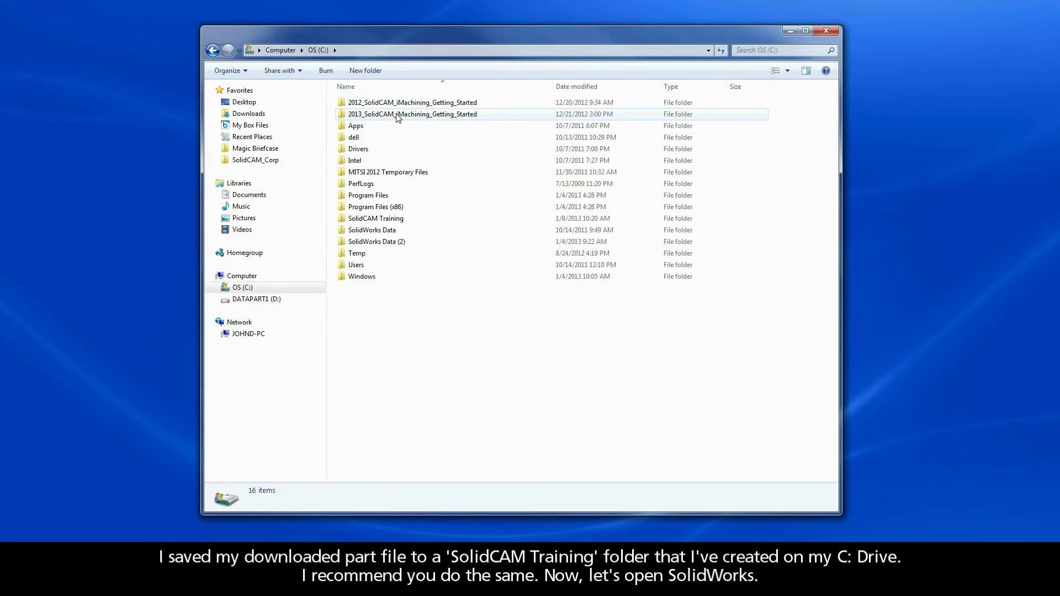
double_click(399, 221)
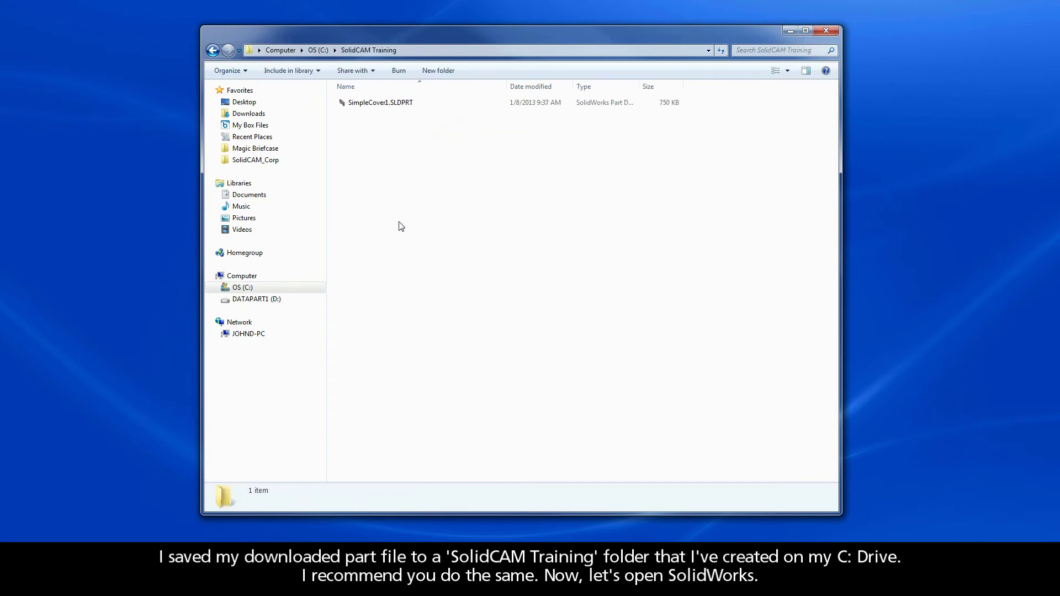
left_click(407, 108)
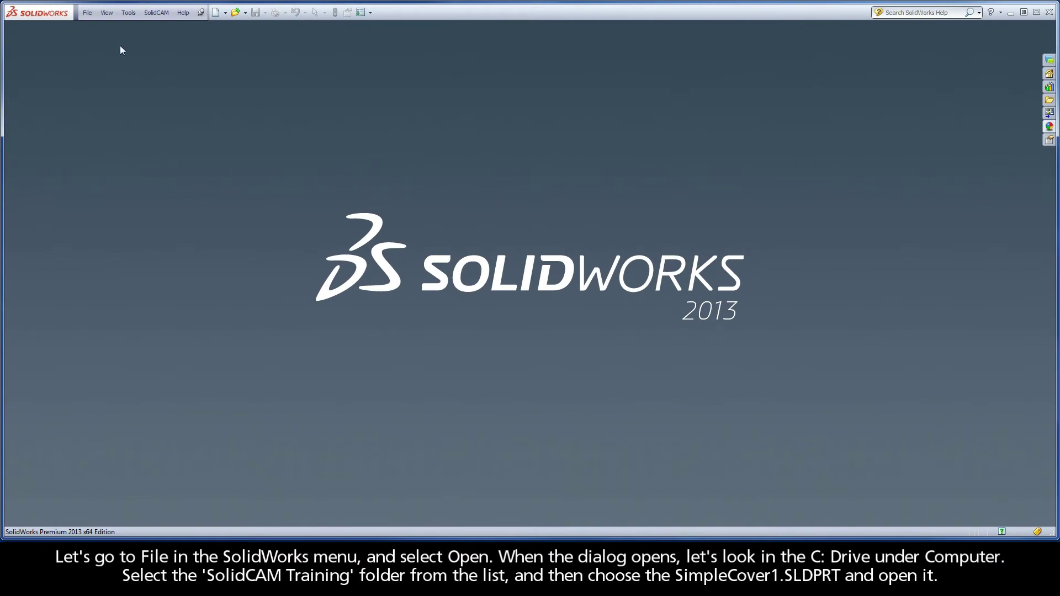
Open SimpleCover1.SLDPRT from C:\SolidCAM Training in SolidWorks via File > Open.
left_click(88, 16)
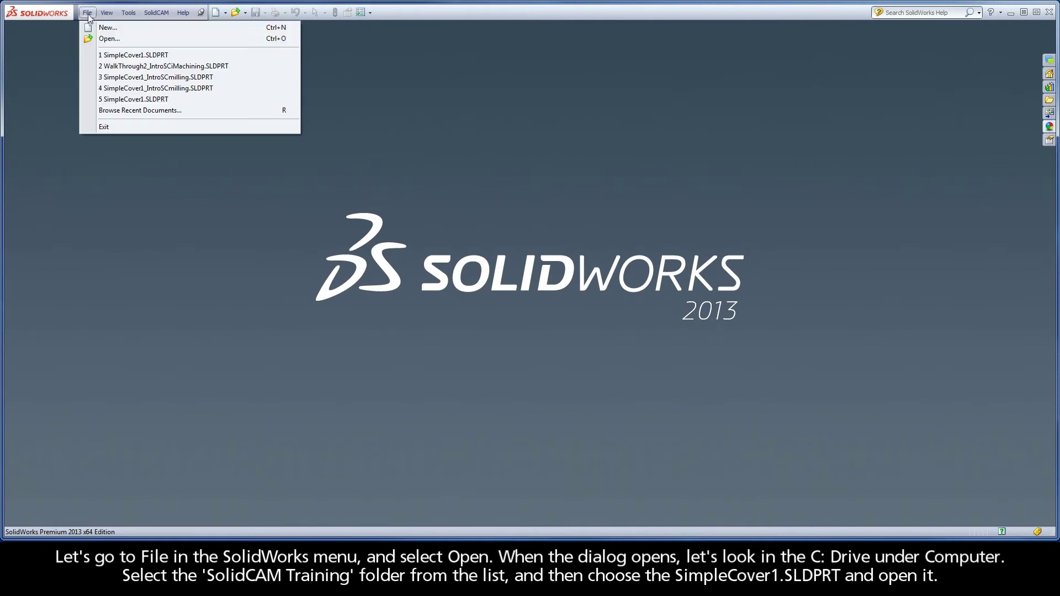
left_click(117, 39)
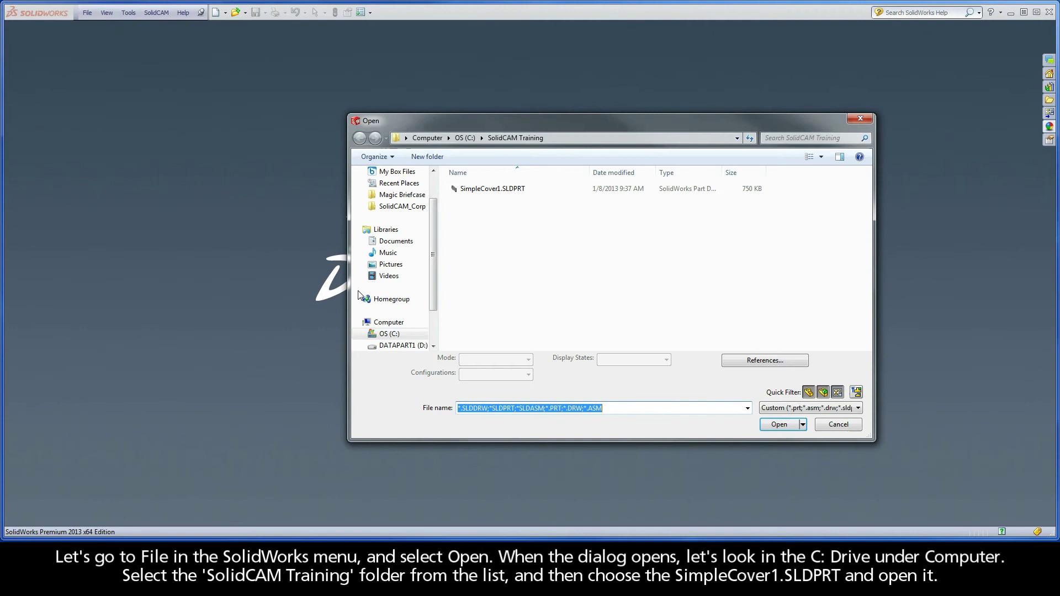
left_click(371, 335)
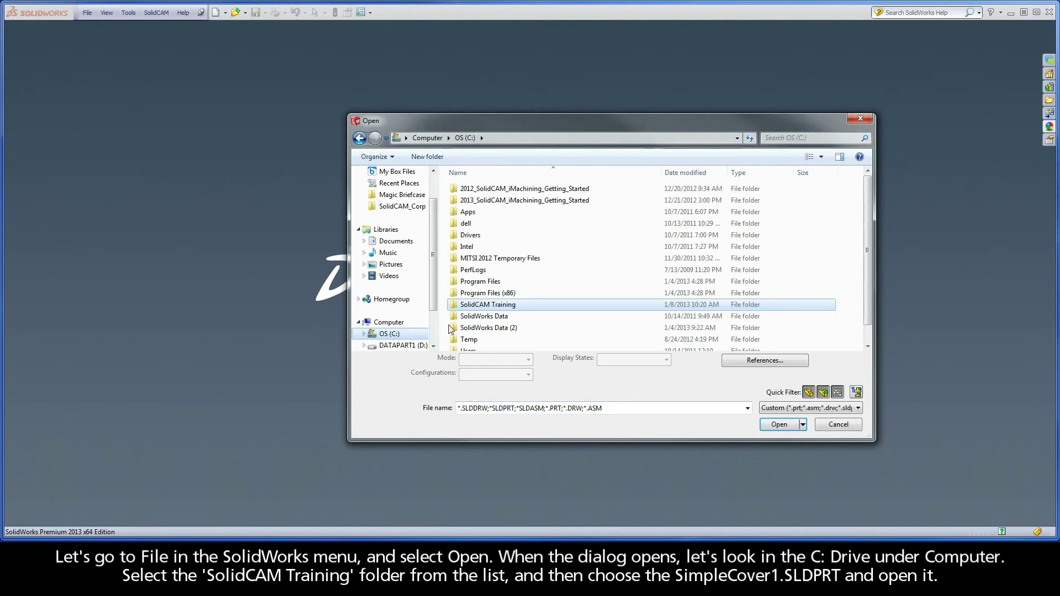
double_click(516, 305)
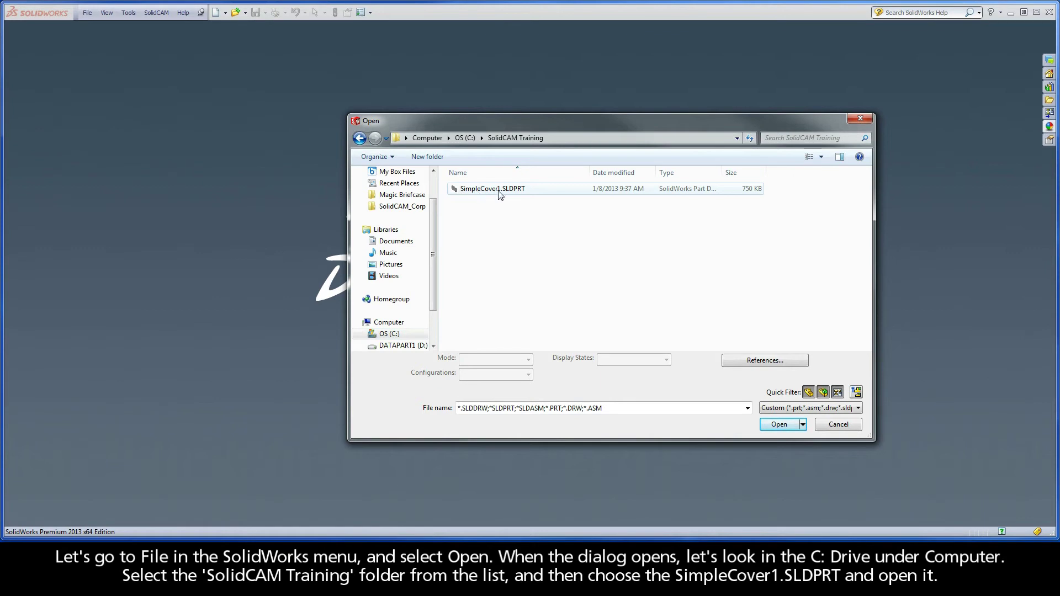
left_click(524, 194)
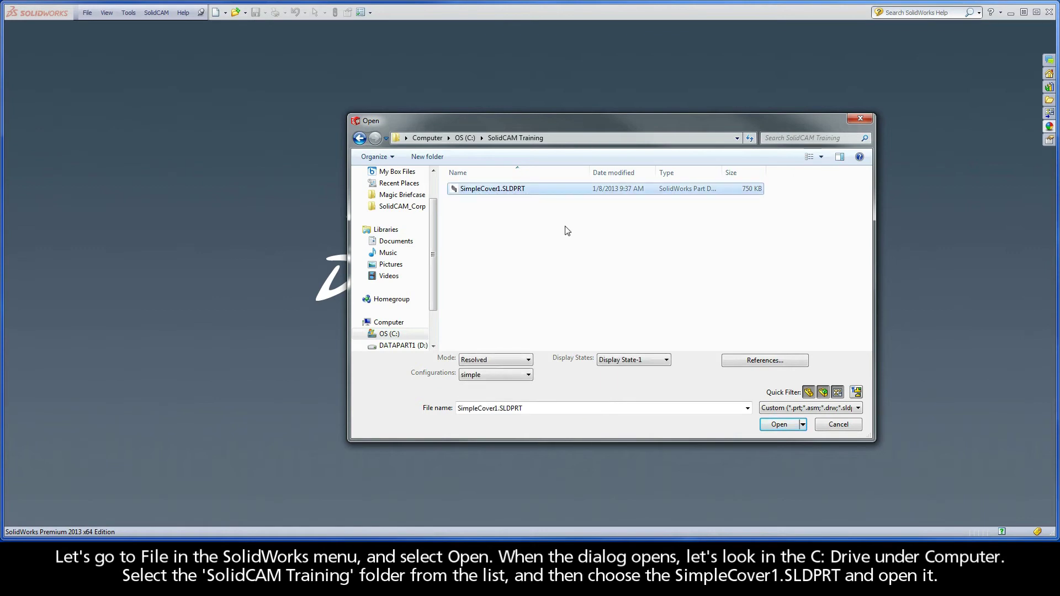
left_click(761, 424)
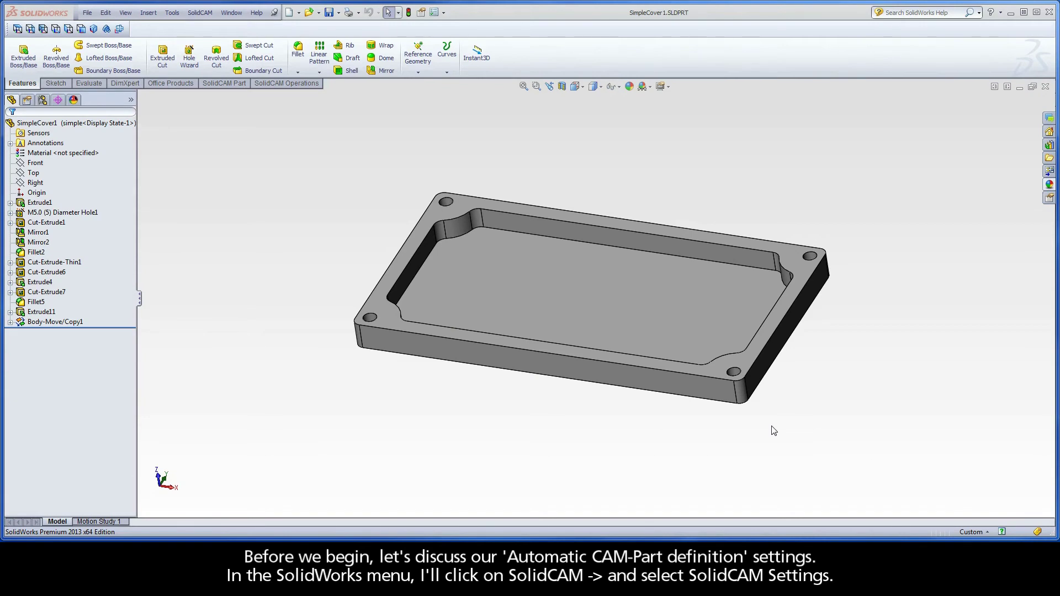
Under Automatic CAM-Part definition, uncheck default CNC-Controller, MAC1-1 position, stock and target definition.
left_click(201, 14)
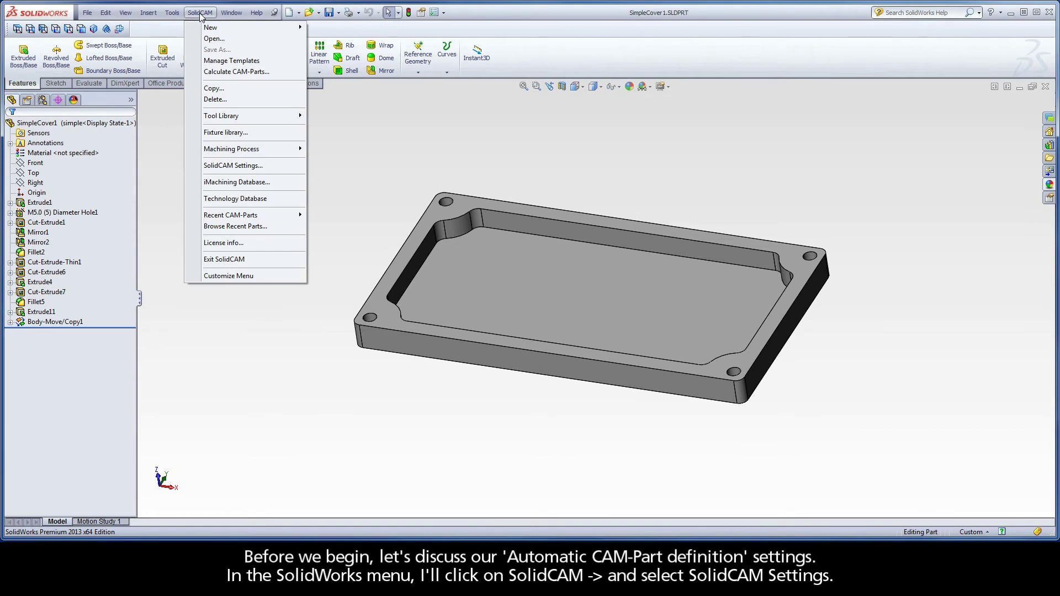
left_click(260, 168)
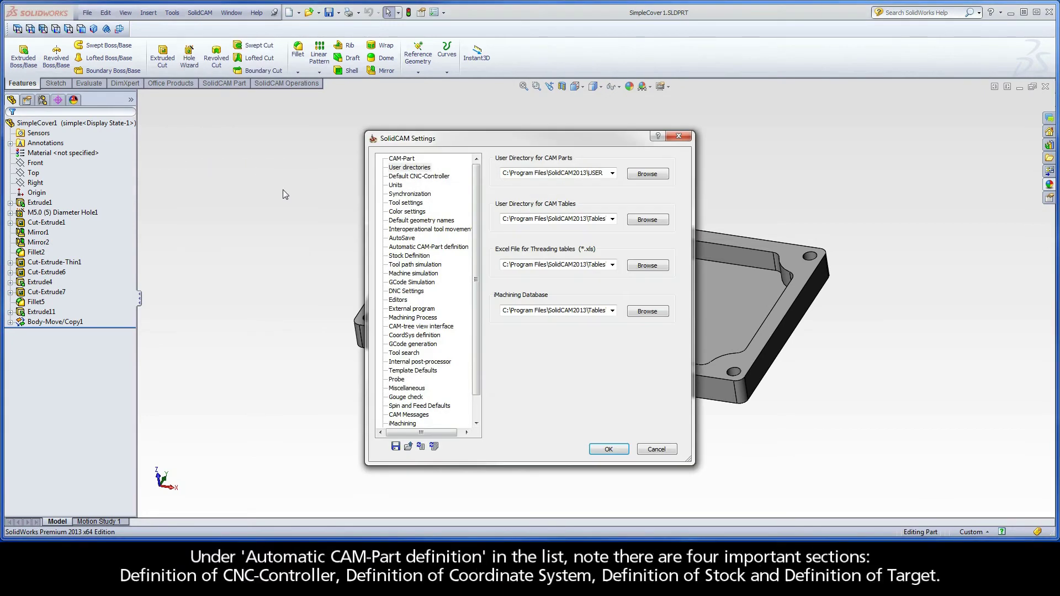
left_click(461, 248)
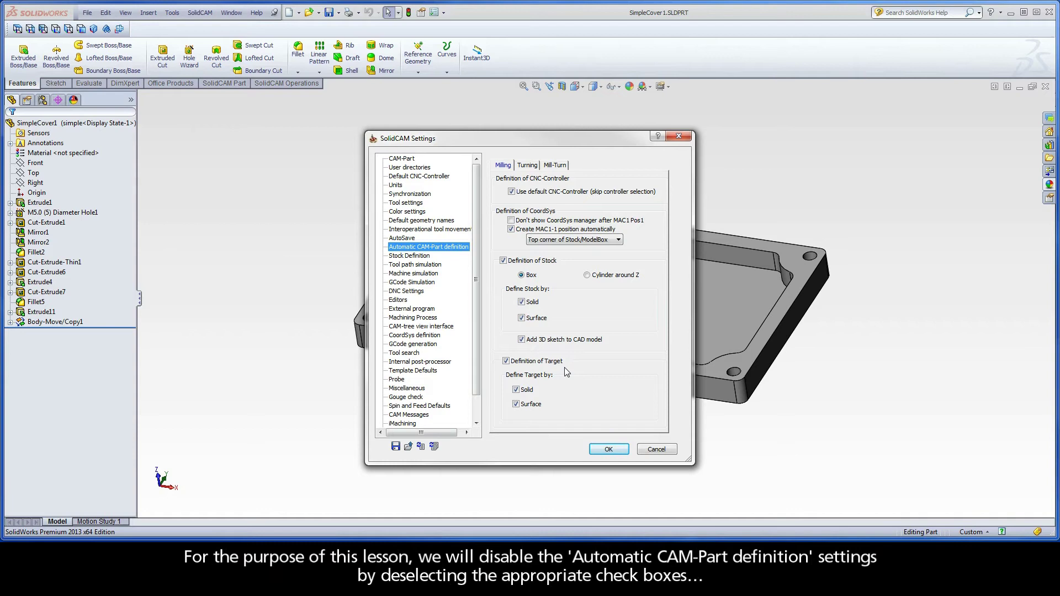
left_click(511, 192)
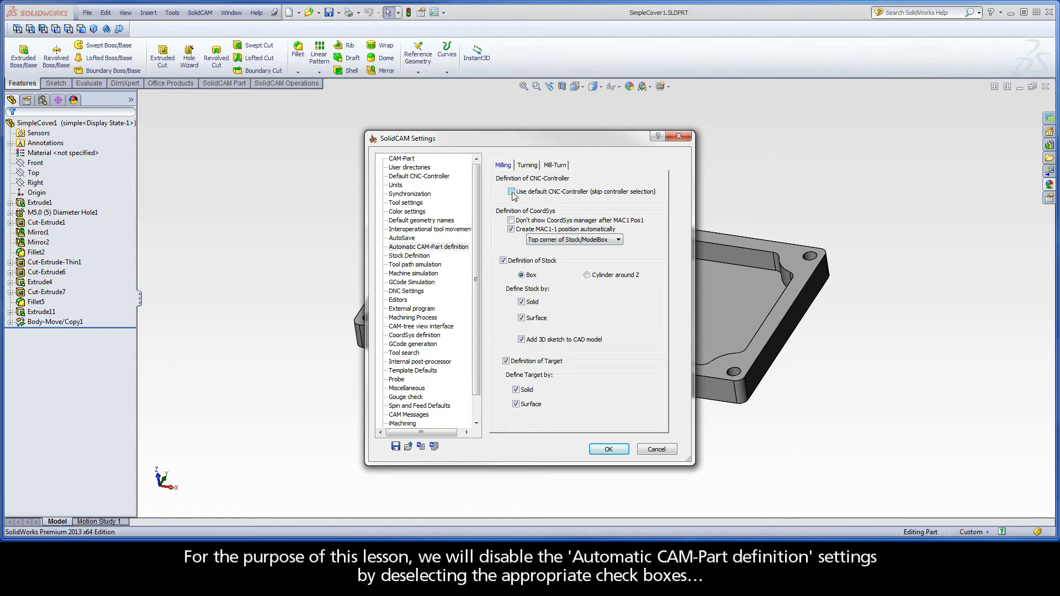
left_click(511, 229)
left_click(503, 261)
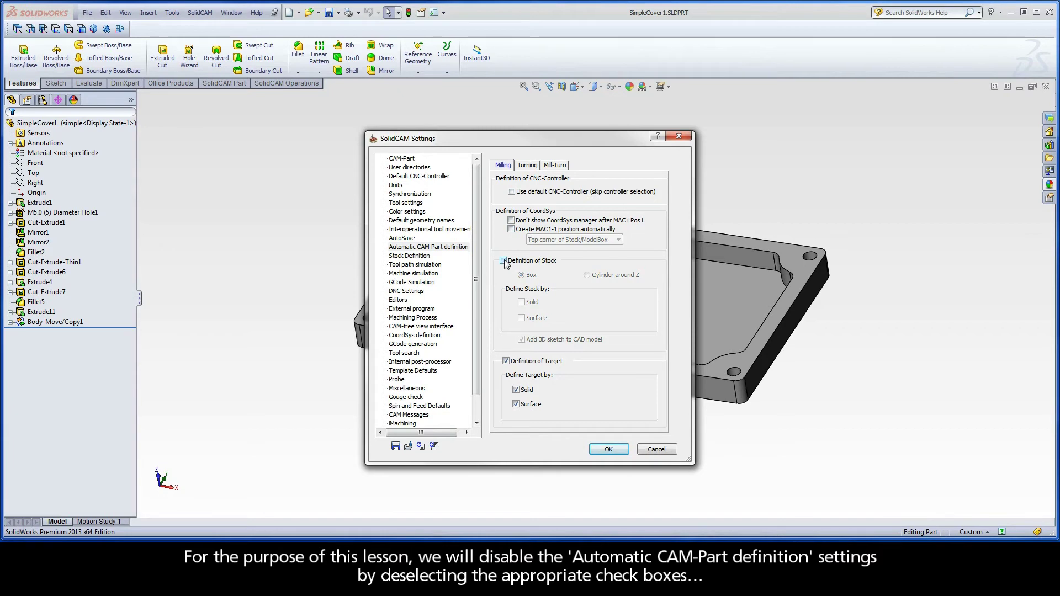
left_click(507, 362)
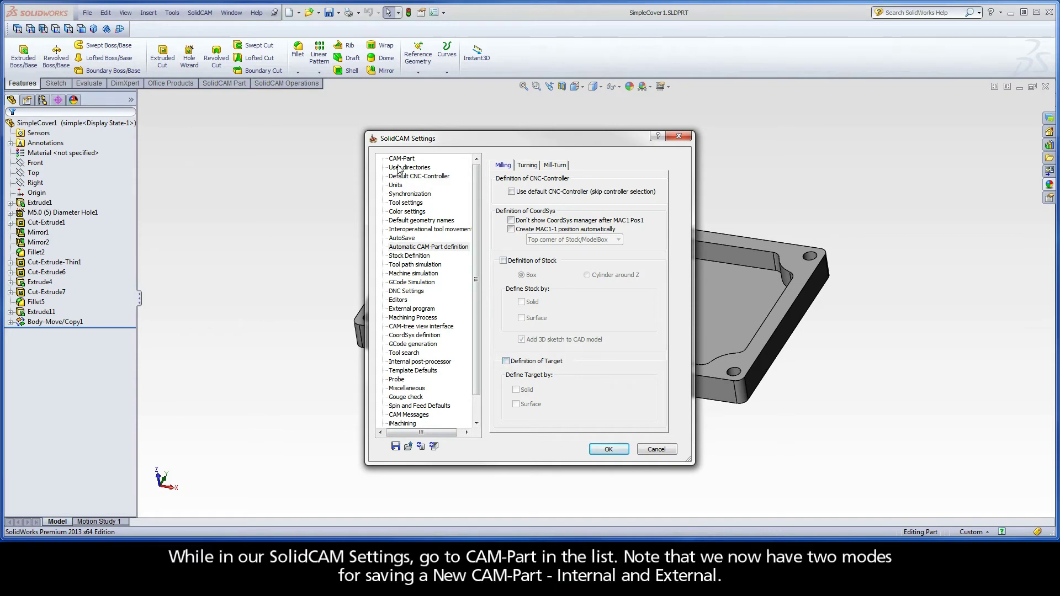
Set New CAM-Part saving to Internal in the CAM-Part settings and apply with OK.
left_click(414, 161)
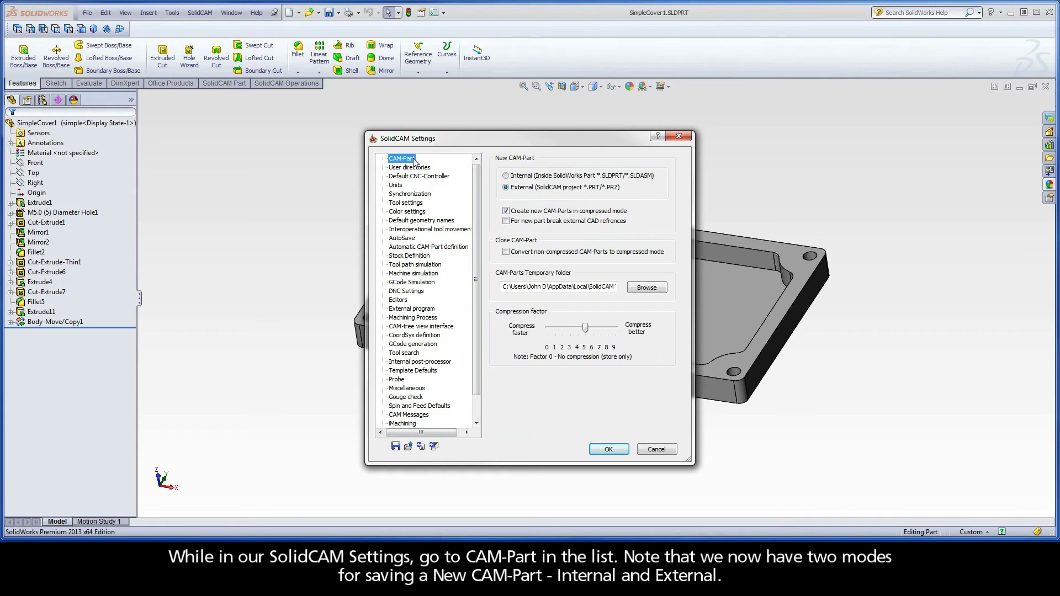
left_click(505, 175)
left_click(506, 188)
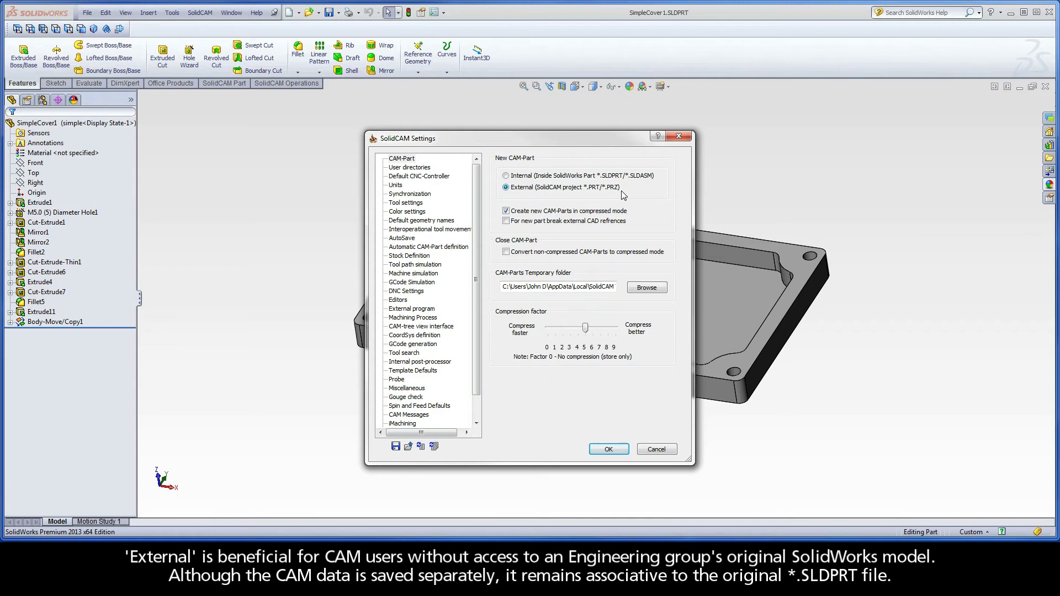
left_click(506, 176)
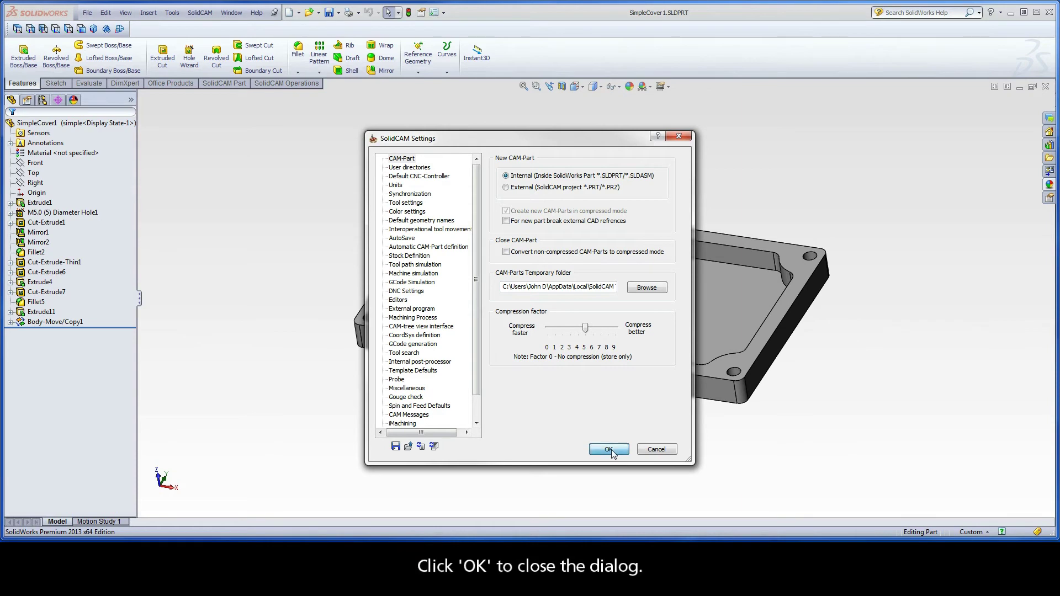
left_click(609, 449)
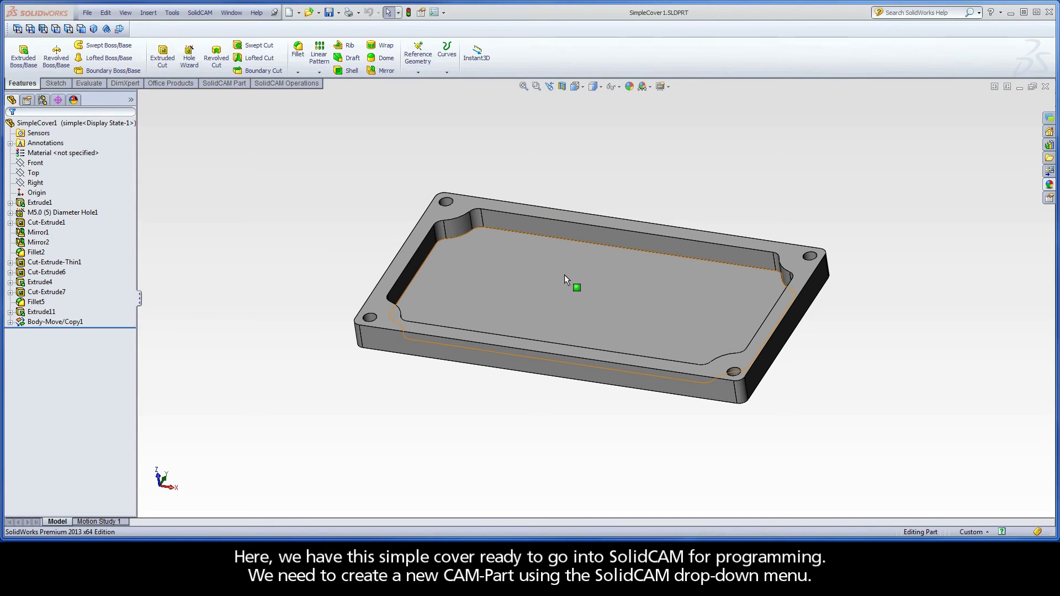
Start a new Milling CAM-Part from the SolidCAM menu.
left_click(200, 14)
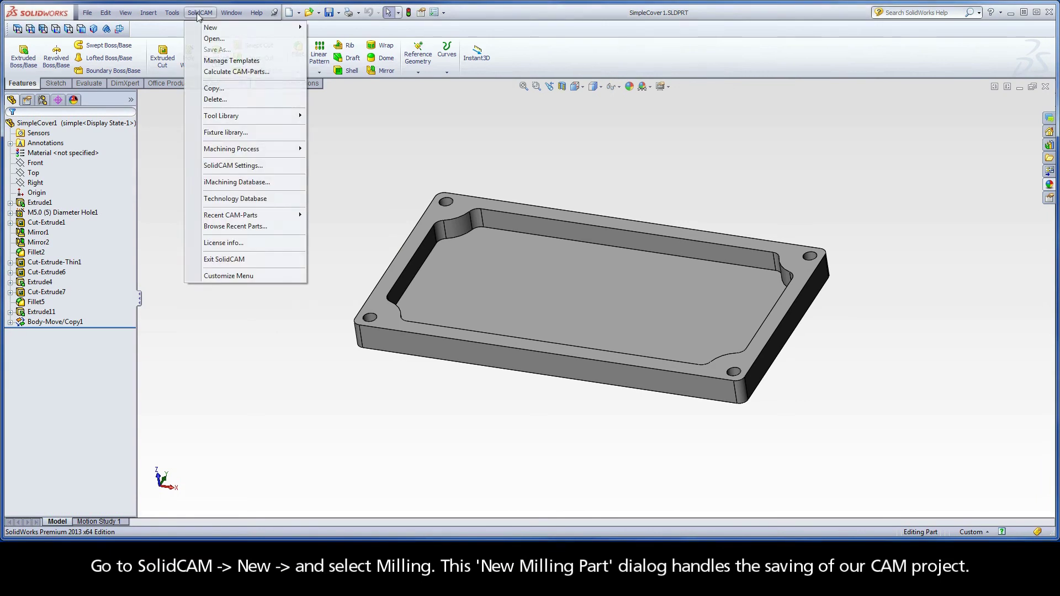
mouse_move(215, 29)
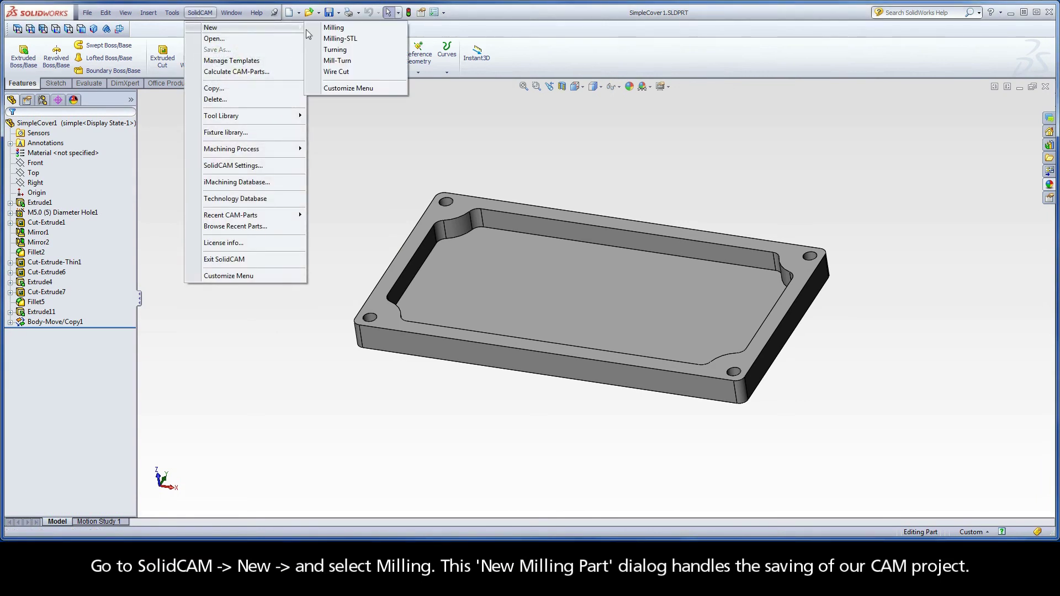
left_click(334, 27)
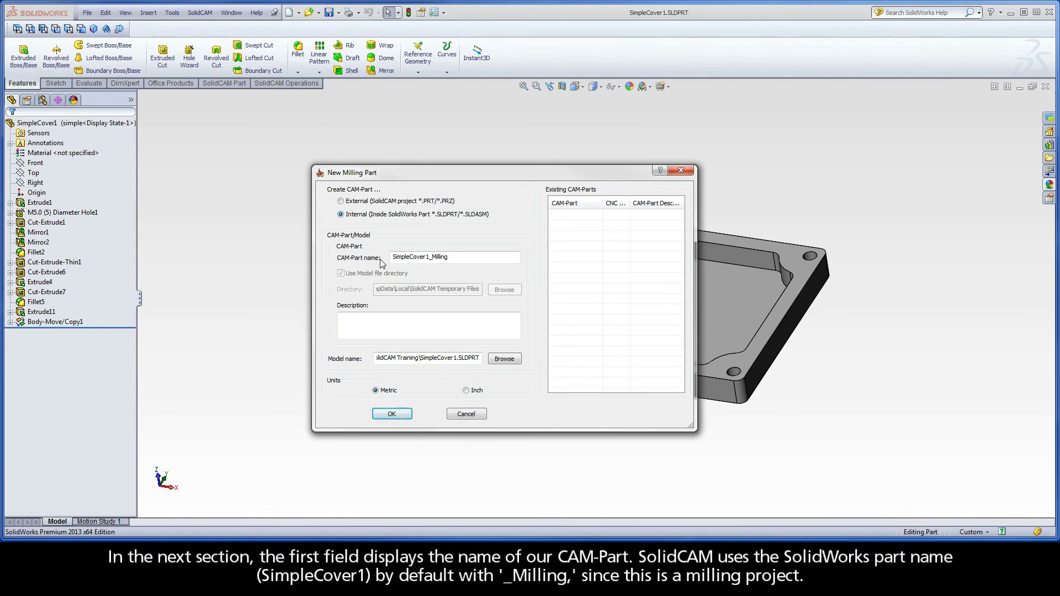
Review the SimpleCover1_Milling name and linked model, keep Internal and Metric, and confirm.
left_click_drag(392, 257, 453, 257)
left_click(429, 256)
left_click(454, 256)
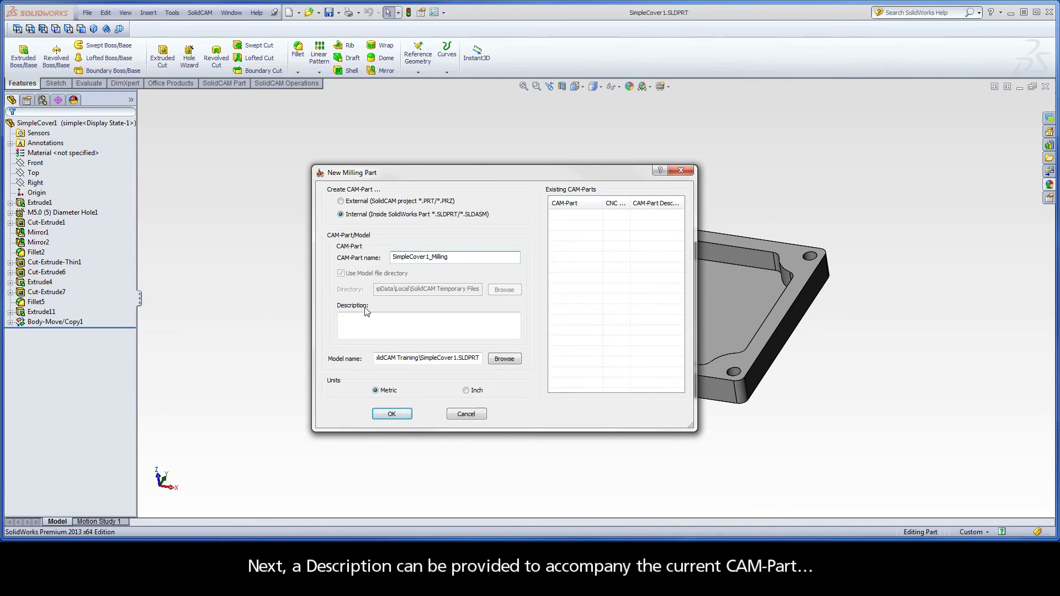
left_click(344, 318)
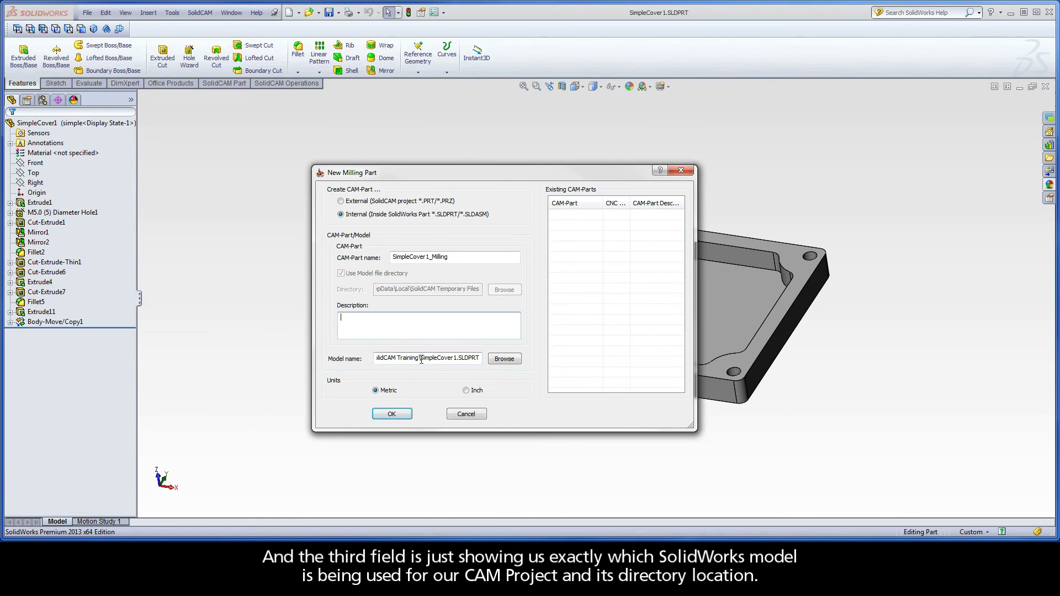
left_click_drag(421, 360, 481, 361)
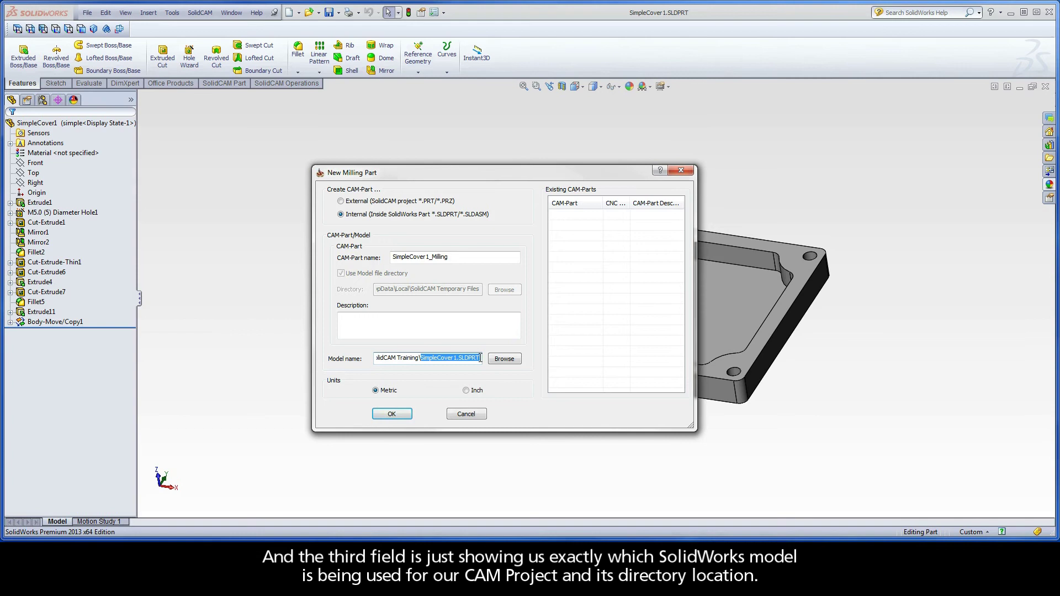
left_click(481, 358)
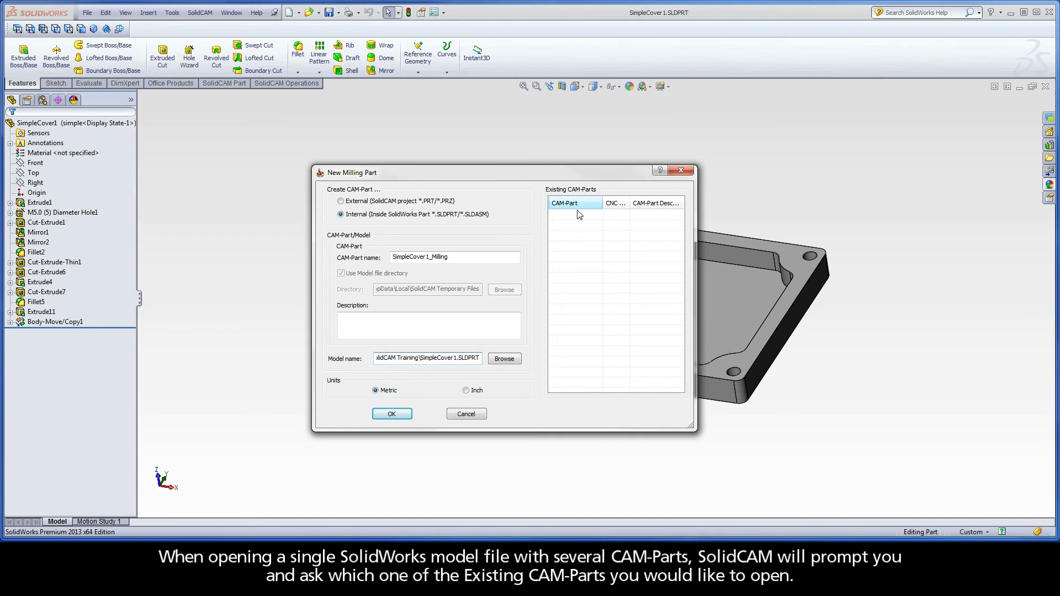
left_click(391, 414)
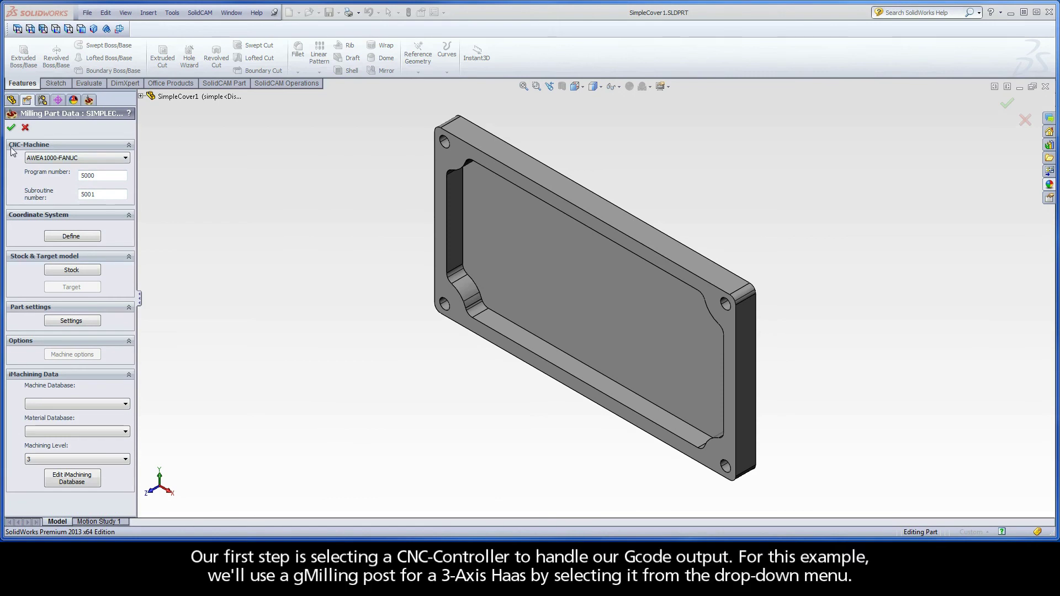
Choose gMilling_Haas_3x from the CNC-Machine list.
left_click(94, 158)
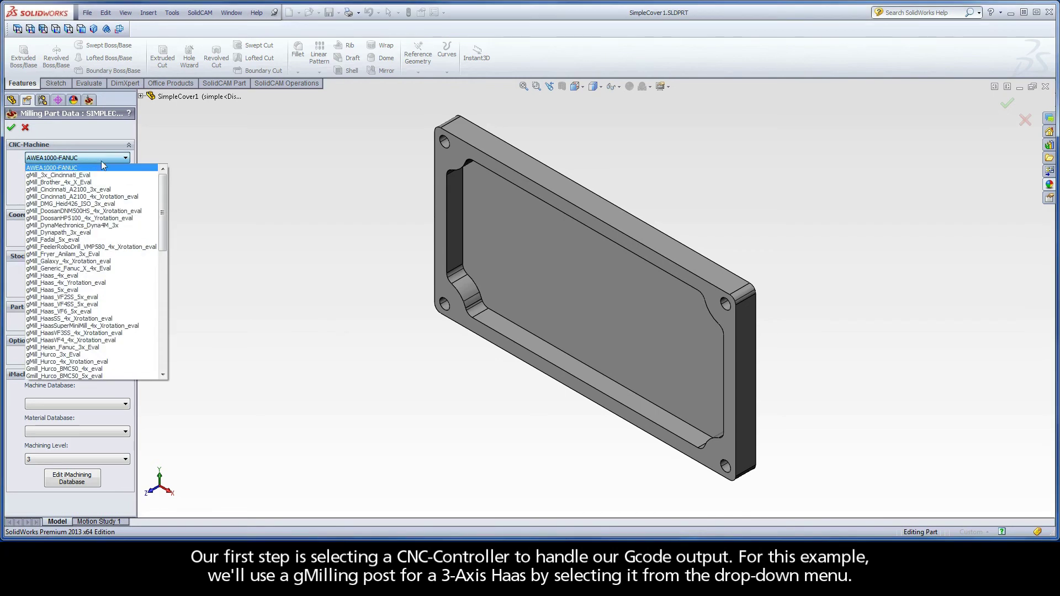
left_click_drag(163, 196, 159, 316)
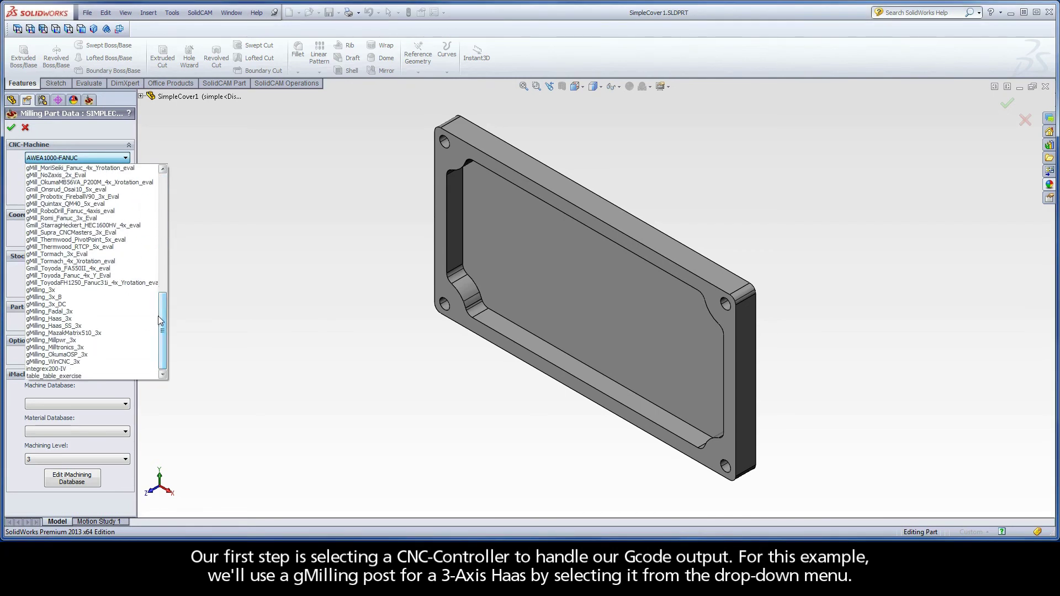
left_click(77, 320)
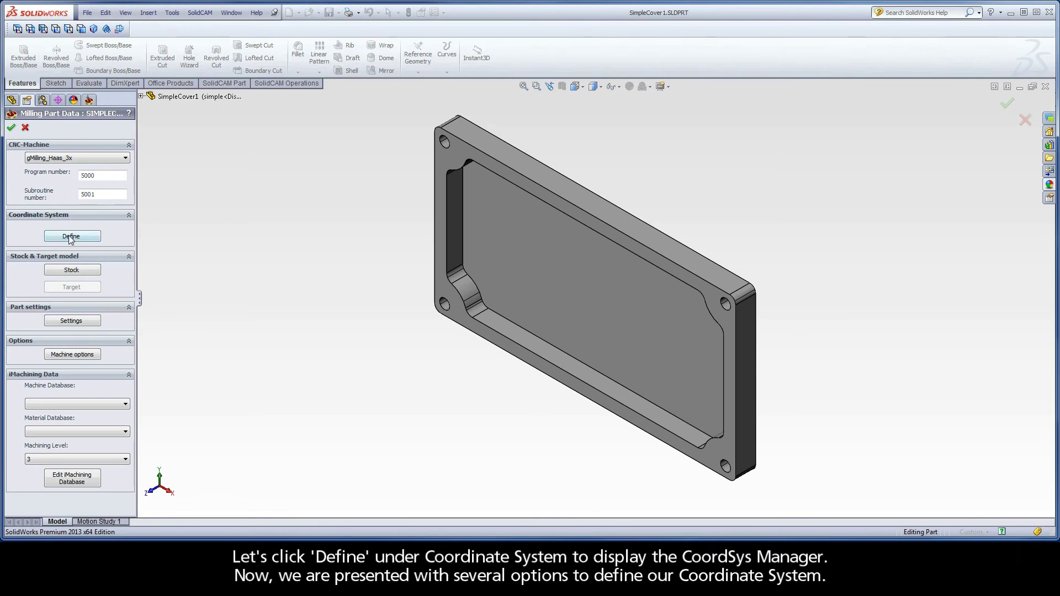
Review the coordinate system definition methods and choose Select face.
left_click(70, 237)
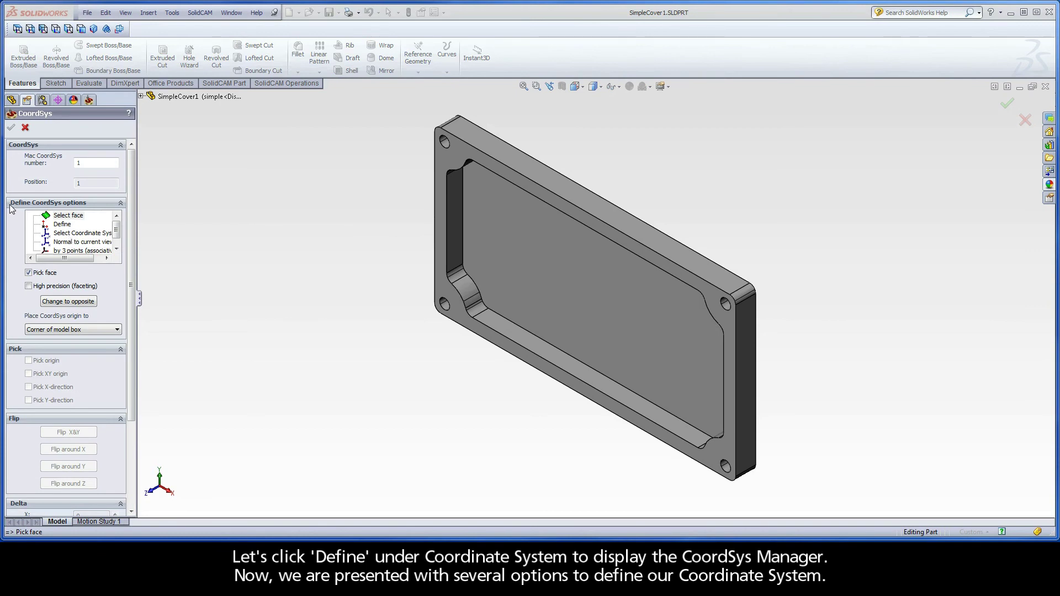
left_click(82, 217)
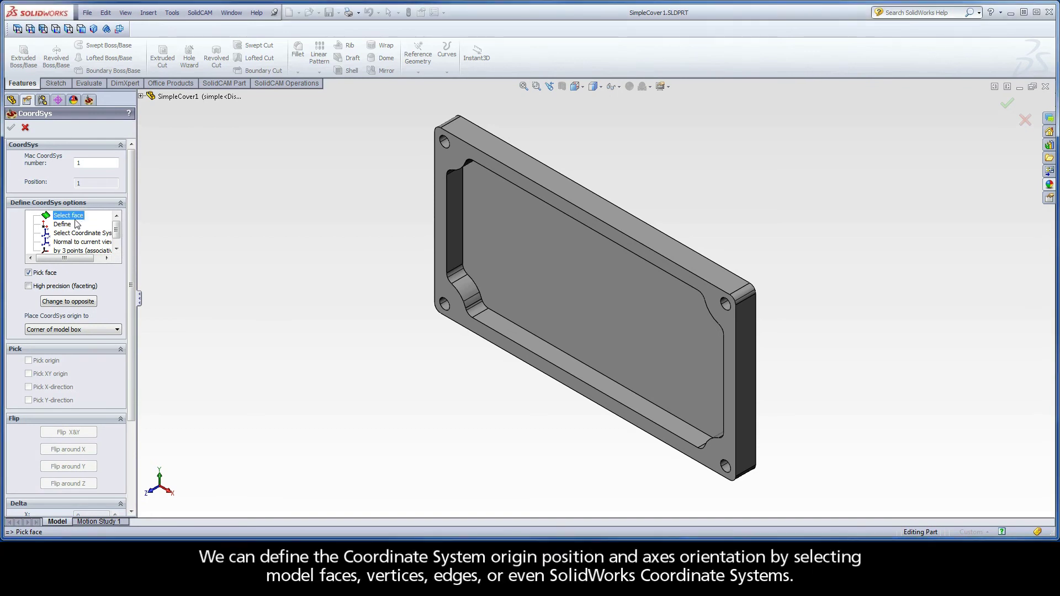
left_click(73, 224)
left_click(75, 233)
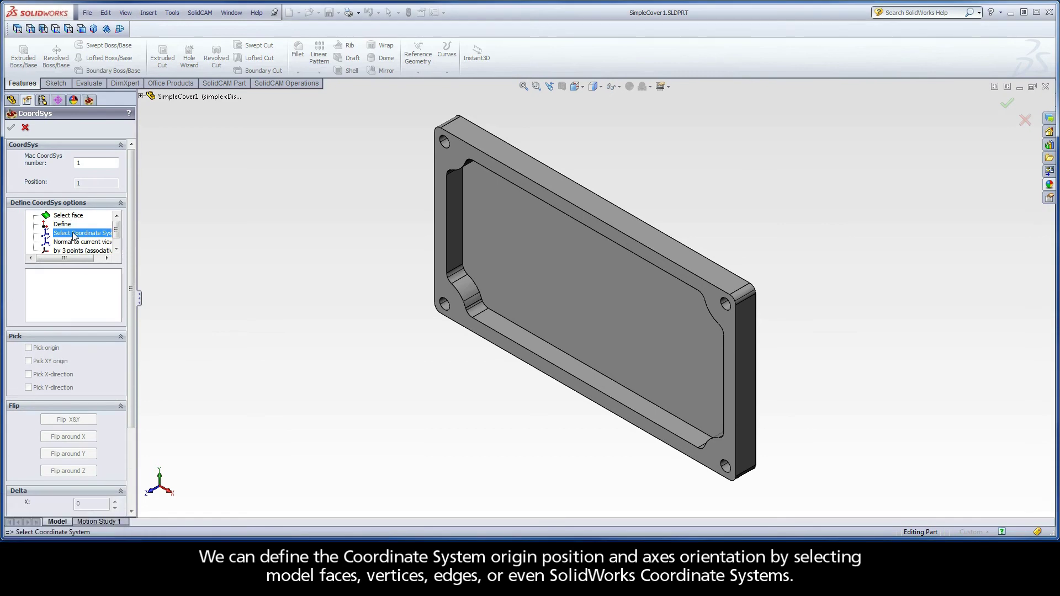
left_click(75, 242)
left_click(73, 251)
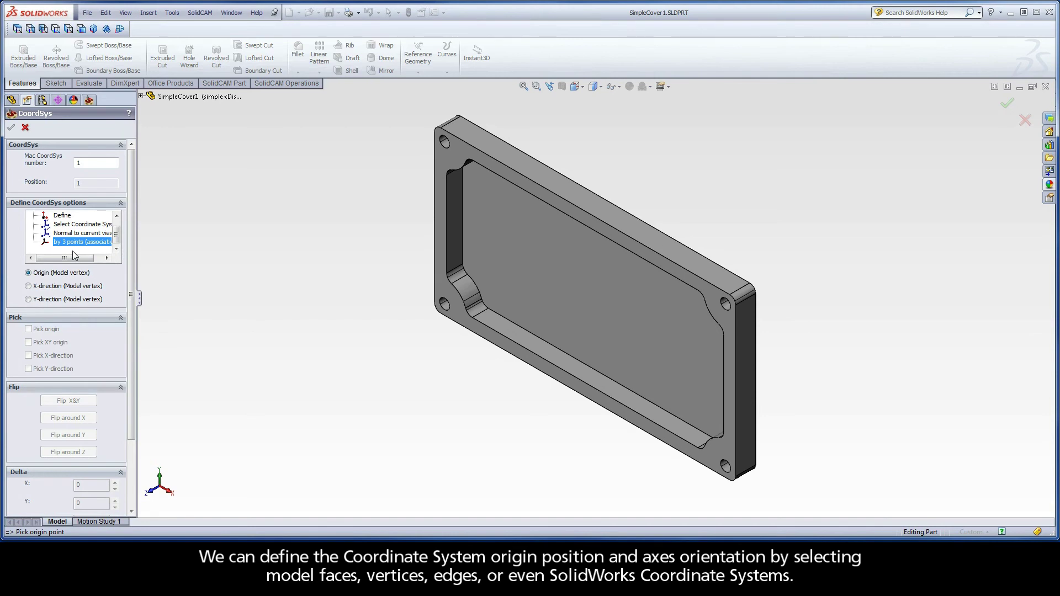
left_click(116, 228)
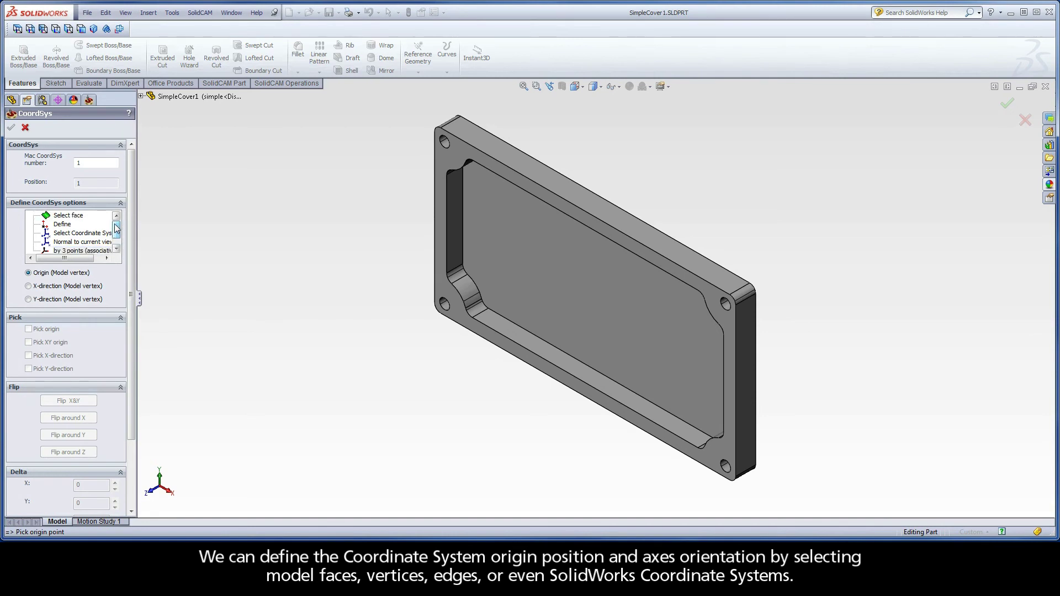
left_click(68, 215)
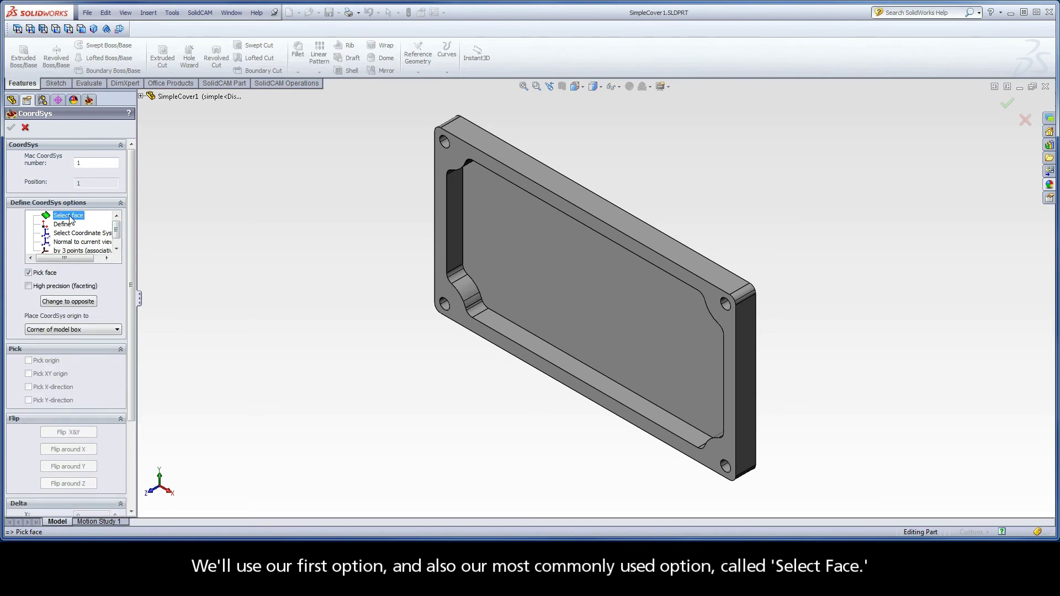
Pick a plate face and set the origin placement to Top center of model box.
left_click(446, 287)
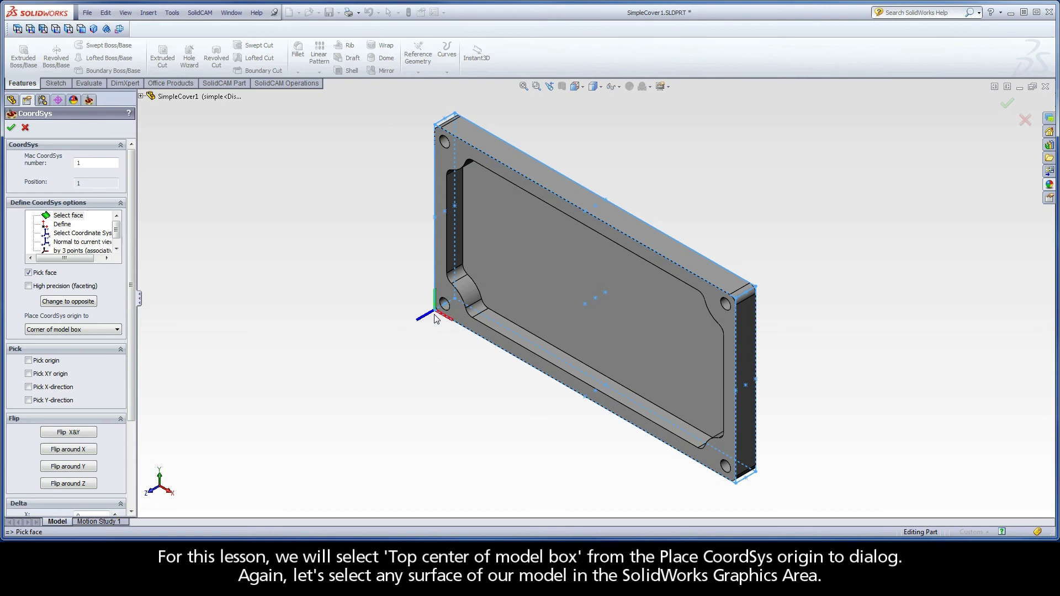
left_click(81, 329)
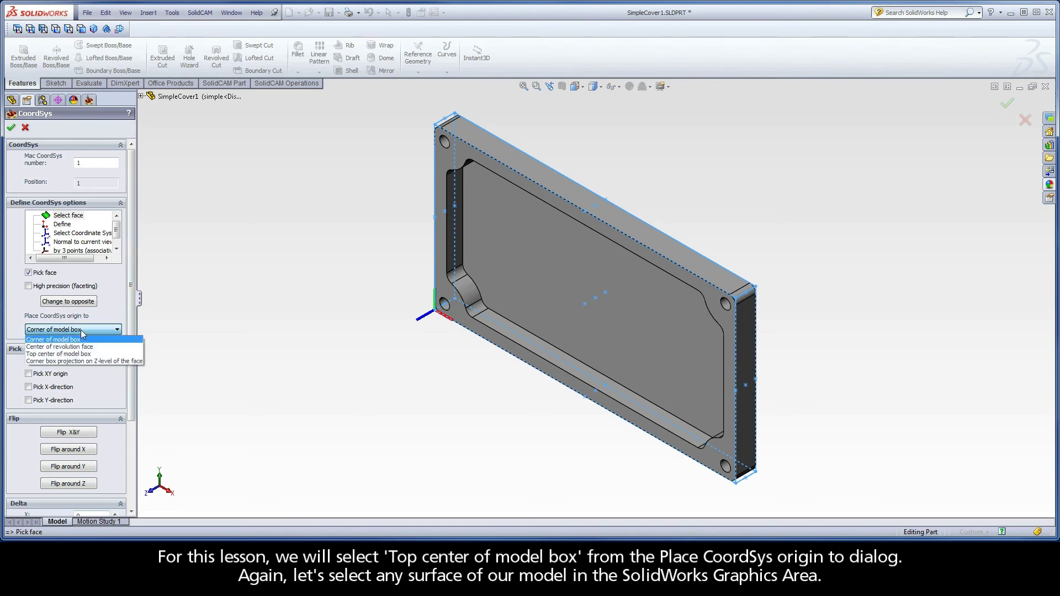
left_click(83, 355)
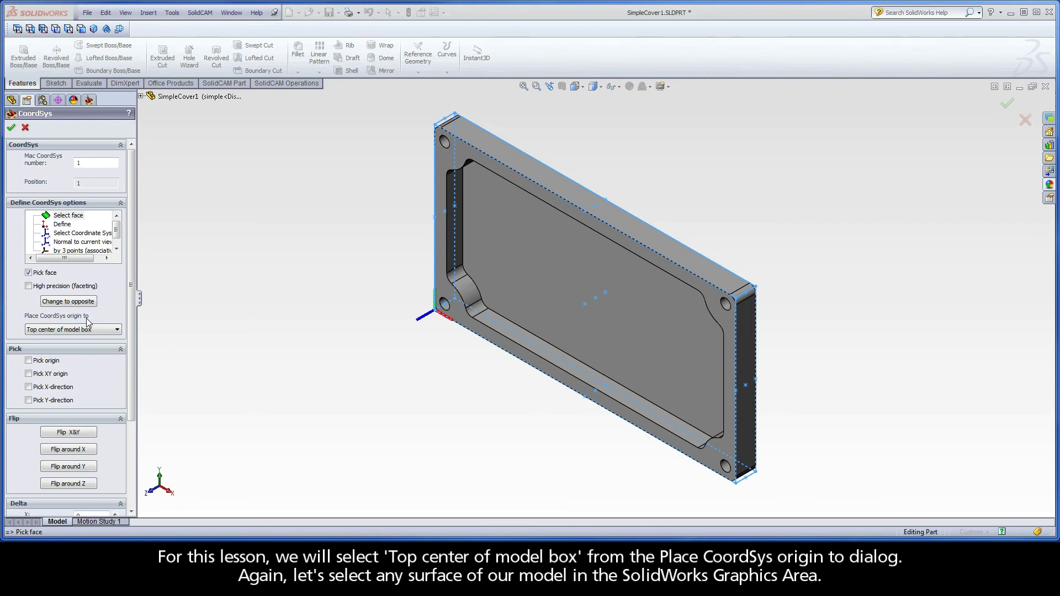
Pick the pocket face to place the MAC 1 triad at the plate's top centre, then return to isometric.
left_click(543, 308)
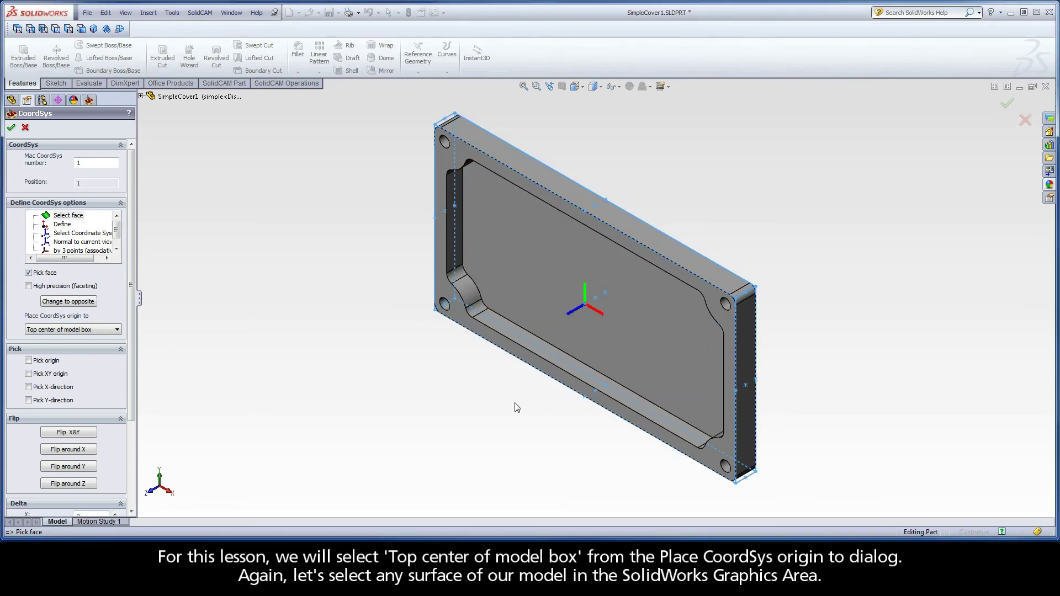
middle_click_drag(518, 395, 584, 168)
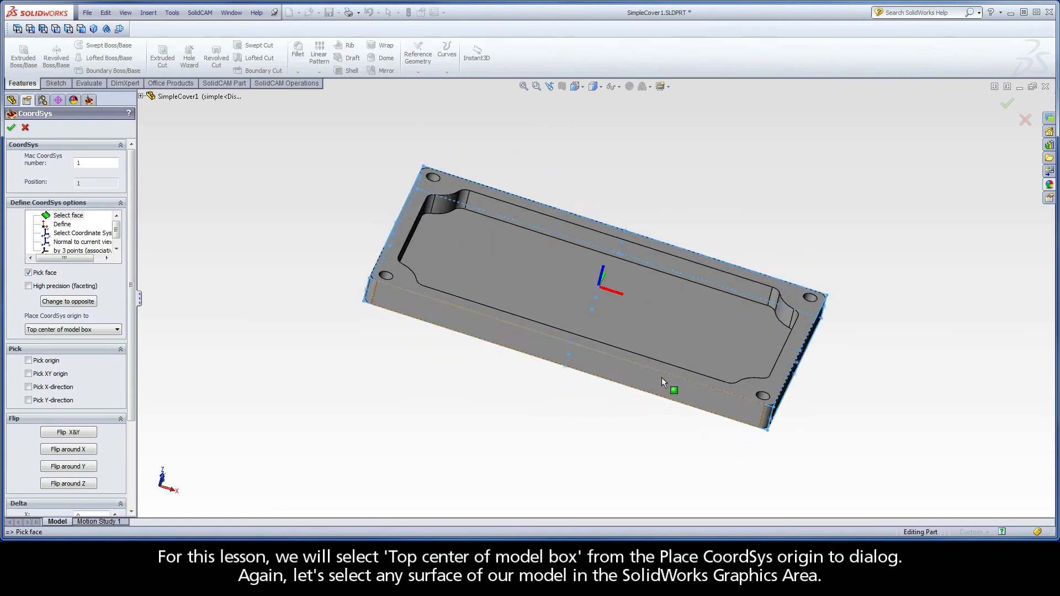
middle_click_drag(668, 383, 647, 296)
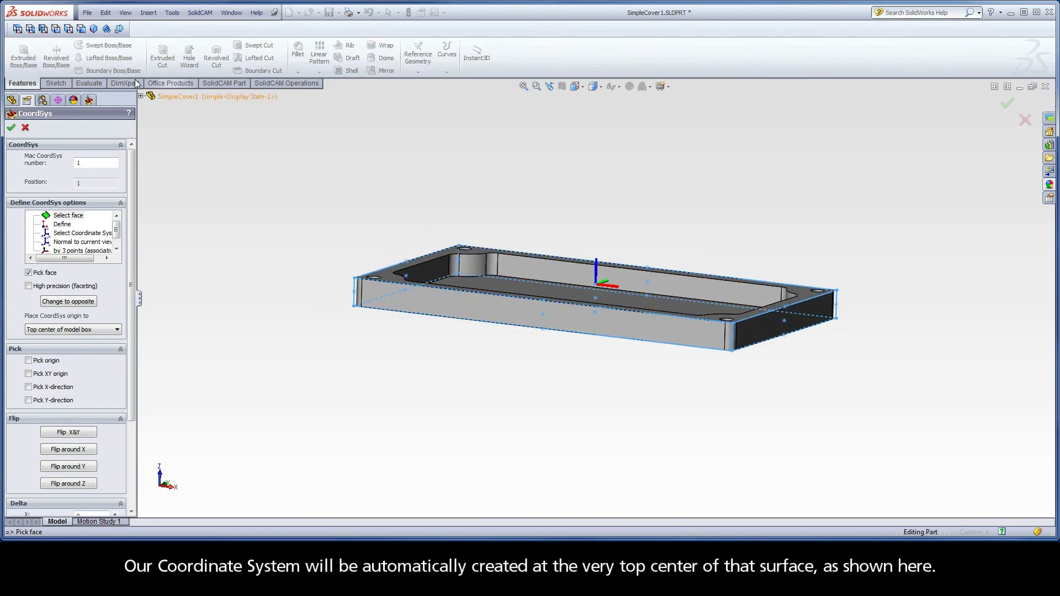
left_click(94, 29)
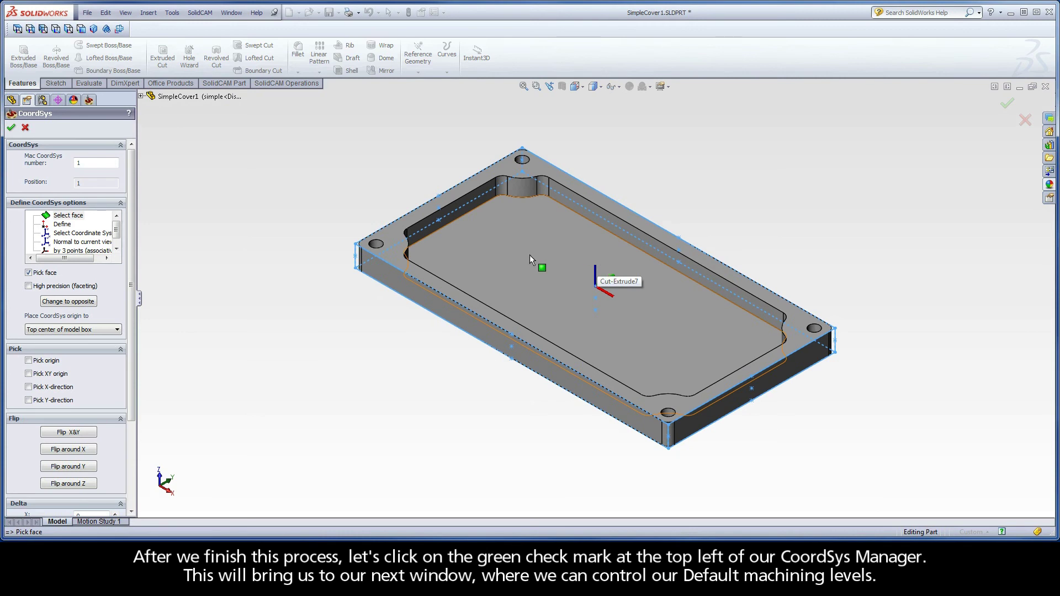
Confirm the face-based coordinate system to show its CoordSys Data.
left_click(12, 129)
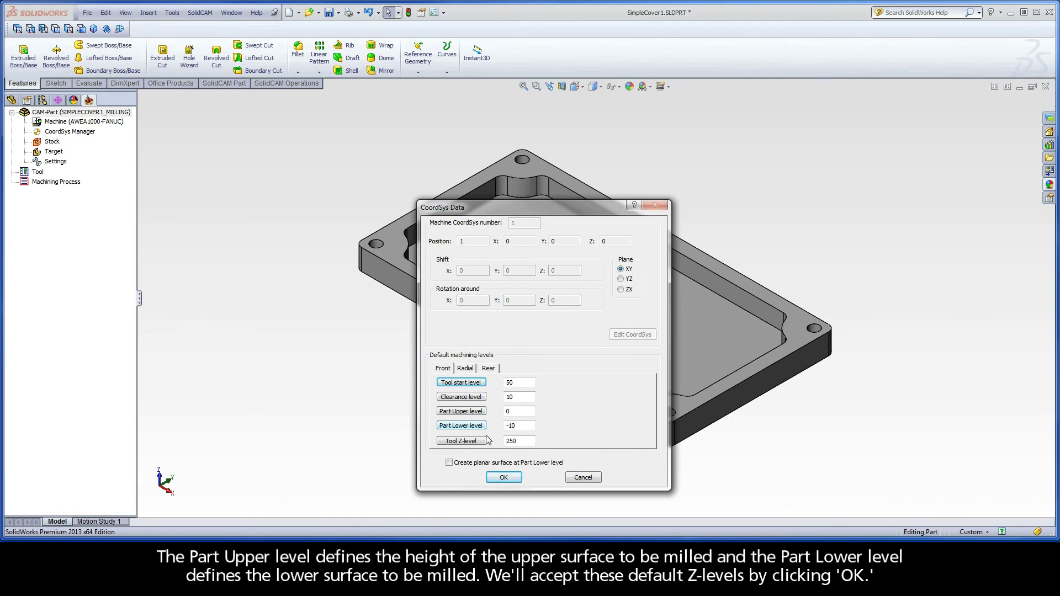
Accept the default machining levels, finish MAC 1-Position 1, and begin the Stock model definition.
left_click(503, 478)
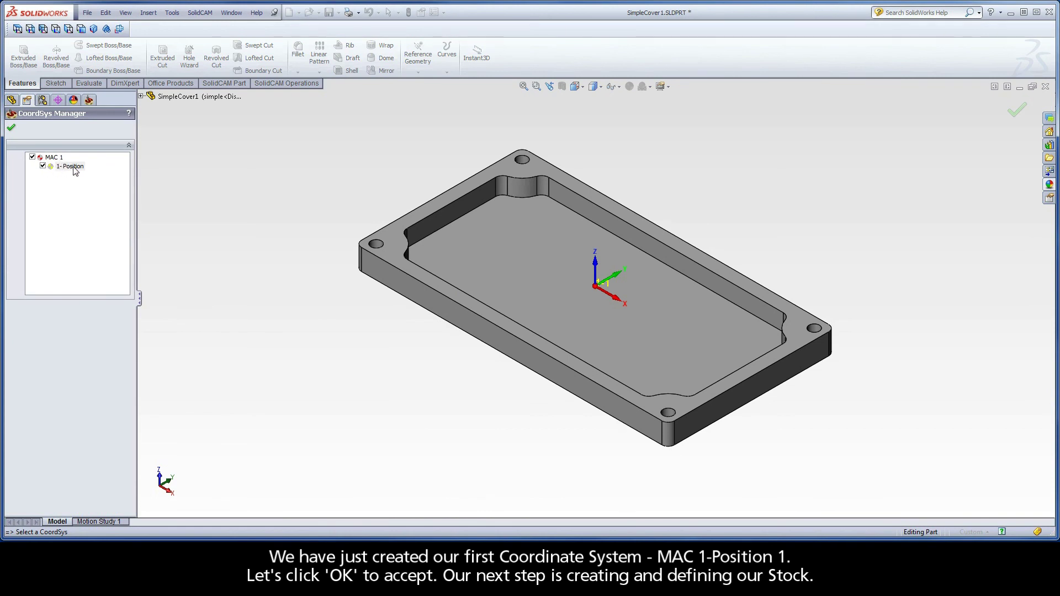
left_click(11, 127)
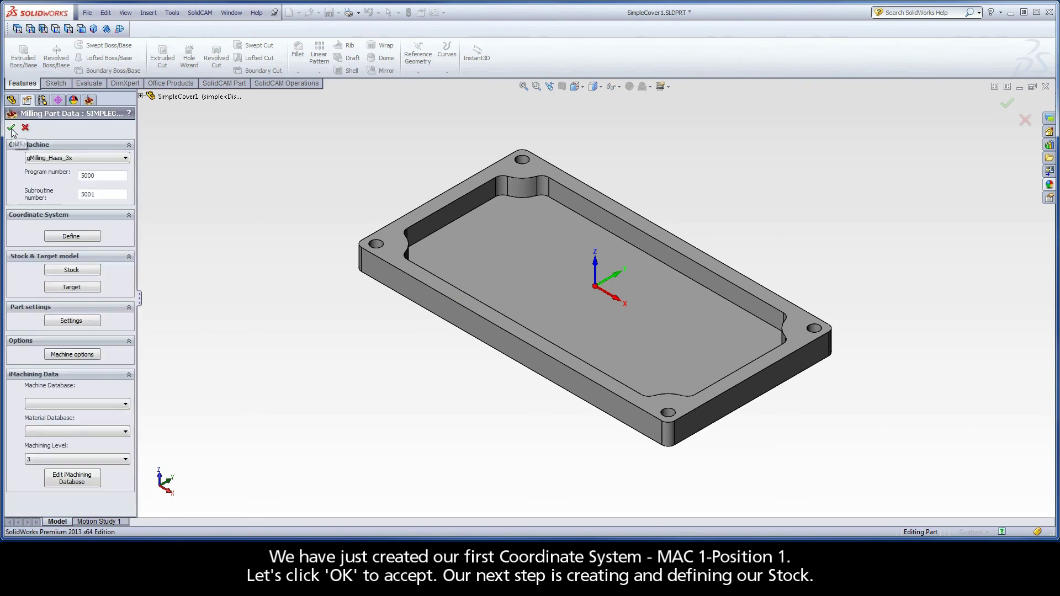
left_click(72, 271)
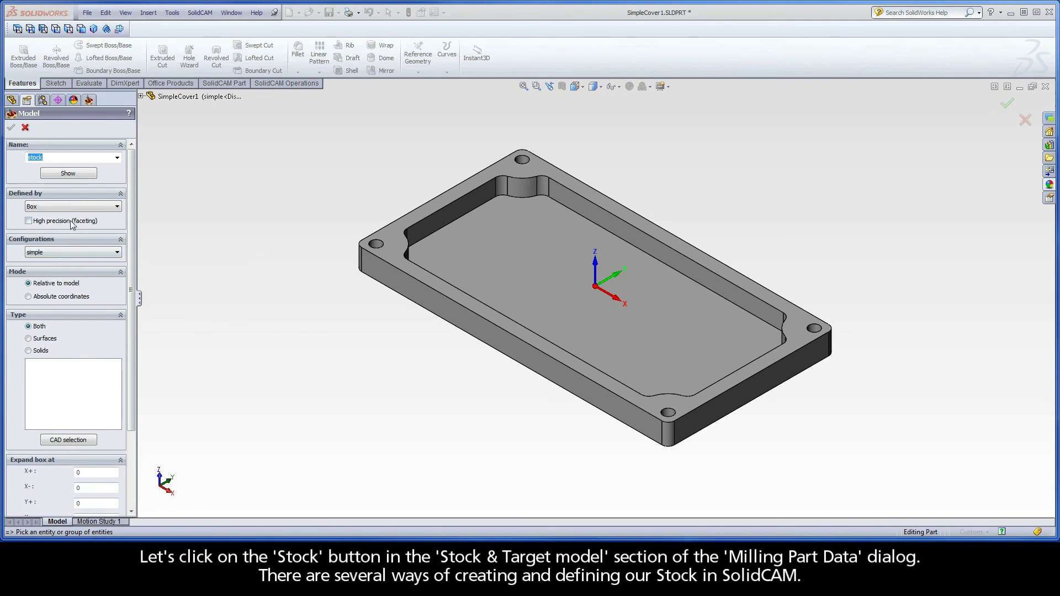
Keep Box as the stock shape and pick the cover's top face so Solid 1 defines the stock.
left_click(70, 207)
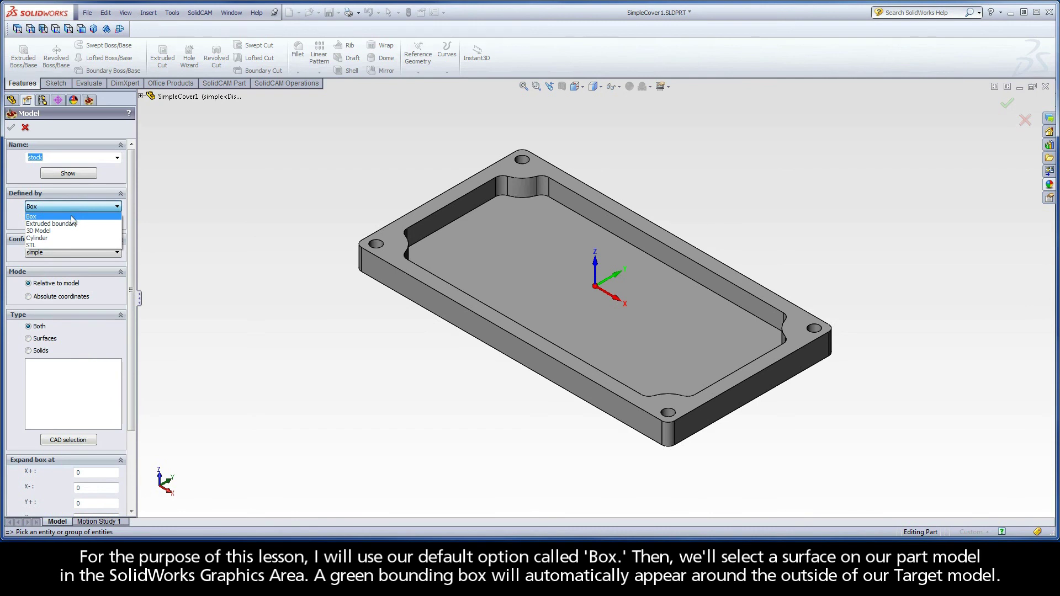
left_click(70, 216)
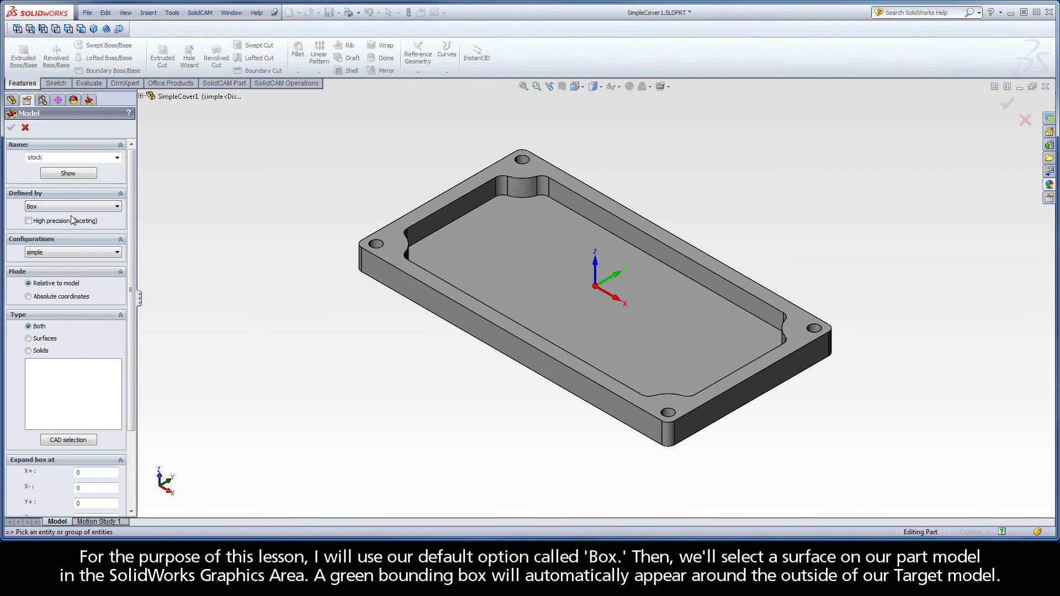
left_click(390, 245)
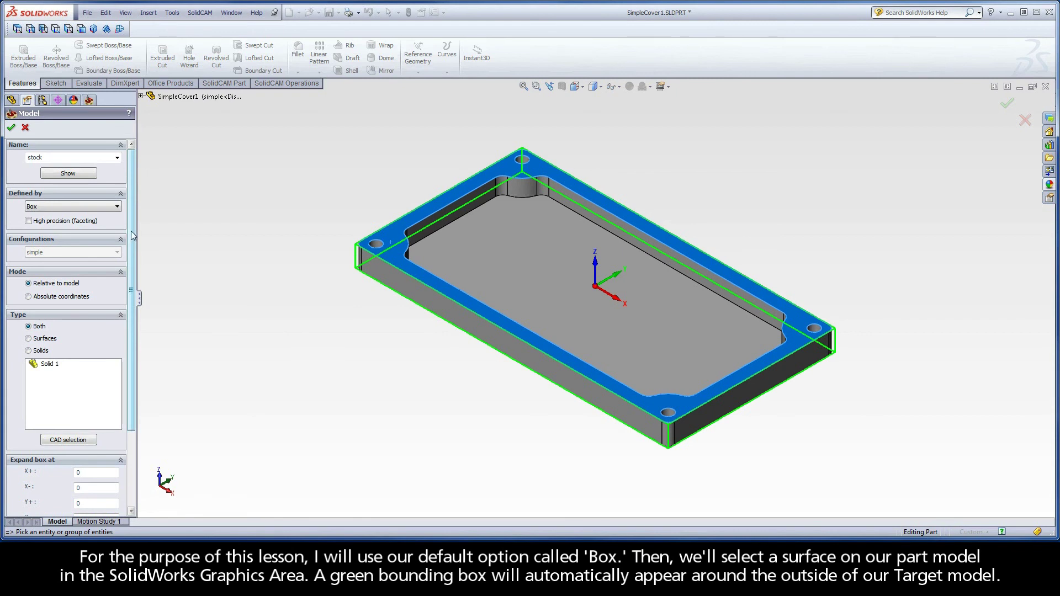
left_click_drag(133, 236, 131, 325)
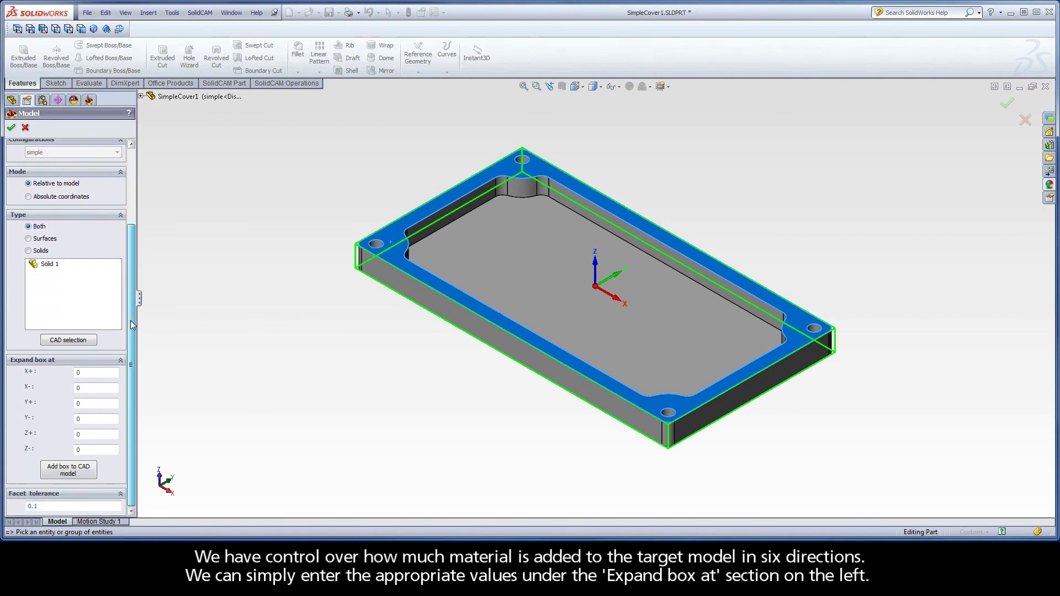
Set the stock box expansion to 2 on X+, X-, Y+ and Y-.
double_click(87, 373)
type("2")
left_click(74, 390)
type("2")
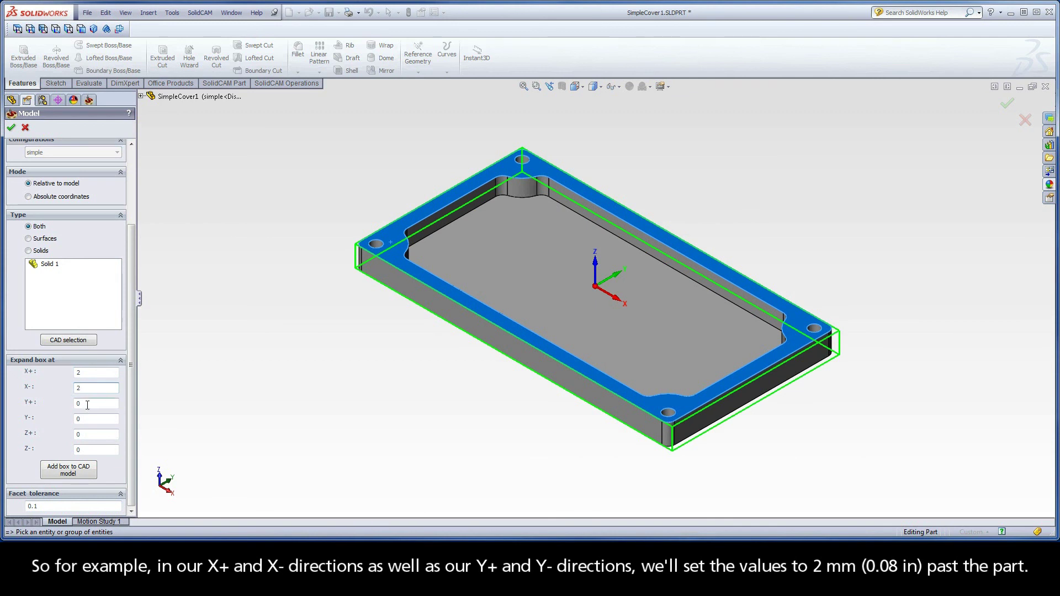
left_click(87, 404)
double_click(88, 405)
type("2")
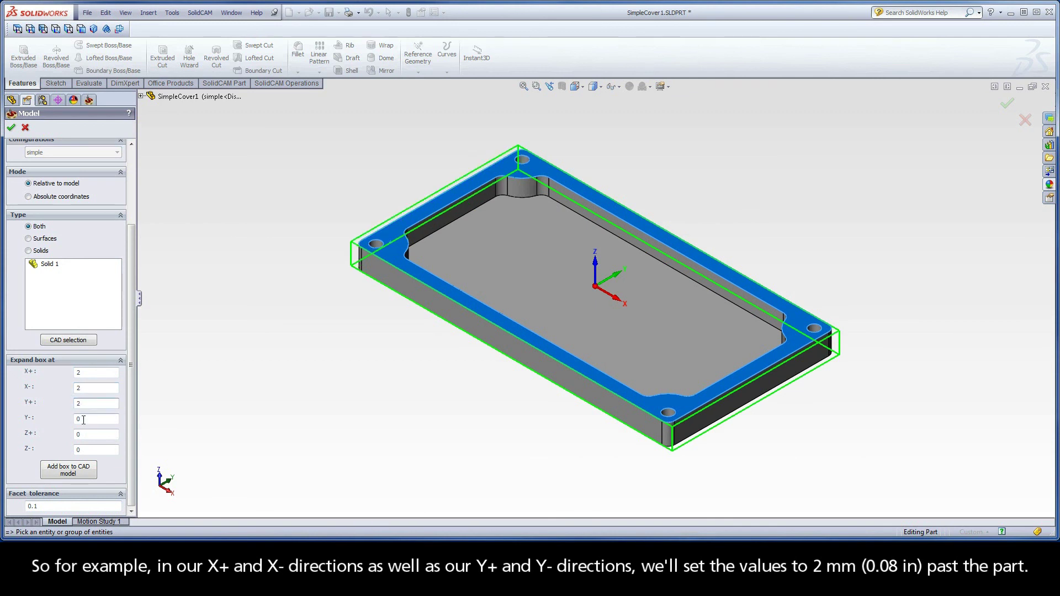
left_click(86, 419)
double_click(85, 419)
type("2")
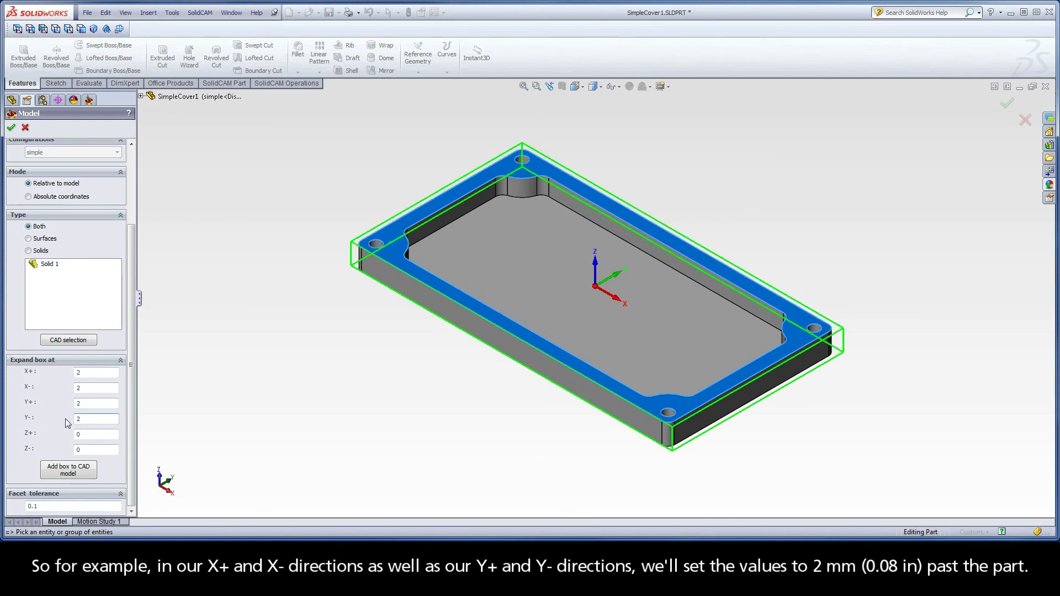
Set the stock box expansion to 0.5 on Z+ and 5 on Z-.
left_click(86, 435)
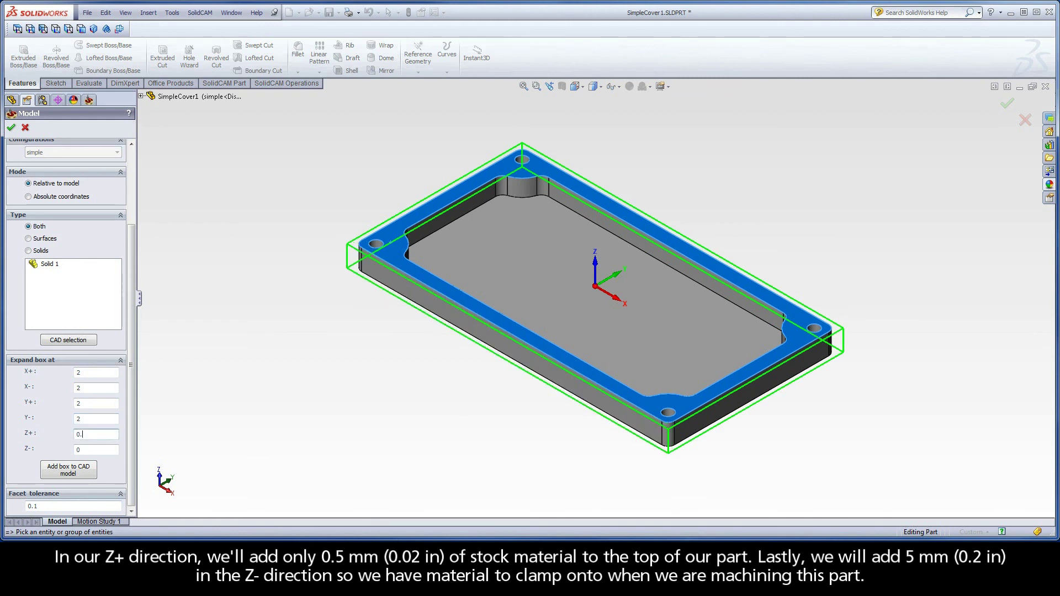
type(".5")
double_click(85, 450)
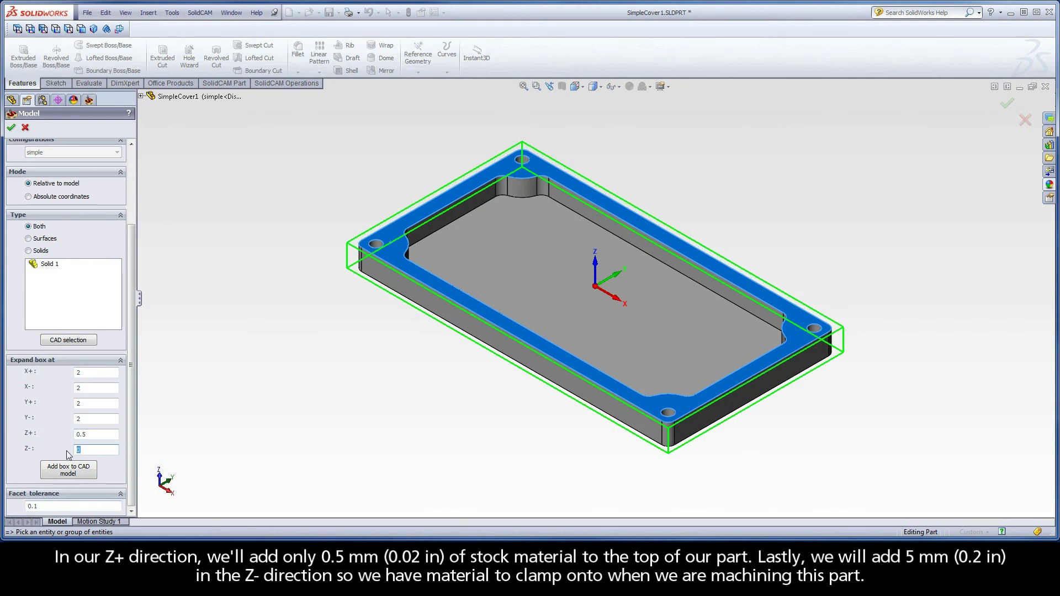
type("5")
key("Tab")
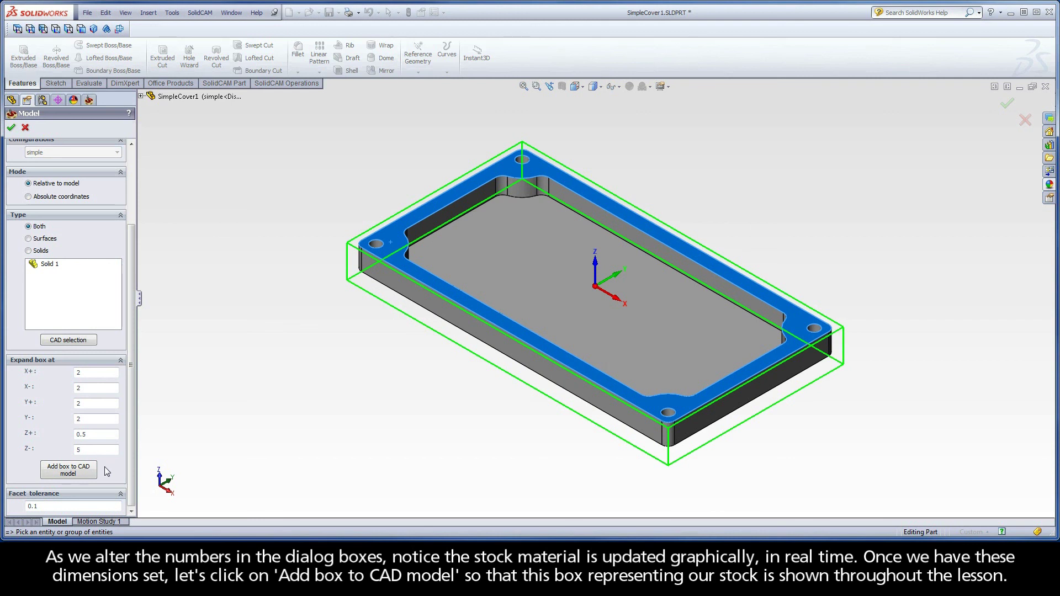
Add the expanded stock box to the CAD model and confirm the stock definition.
left_click(67, 471)
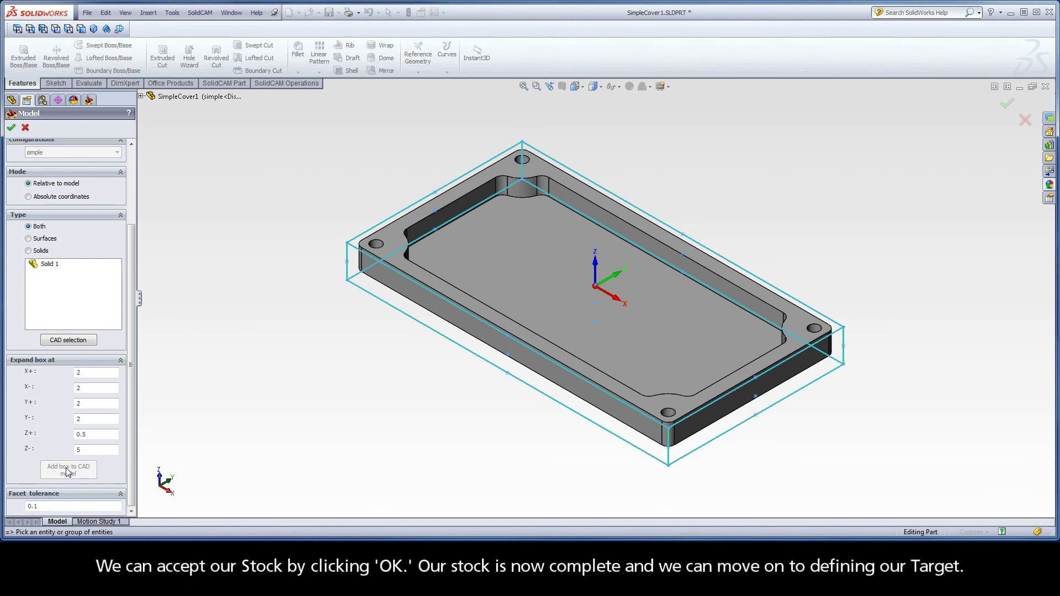
left_click(12, 129)
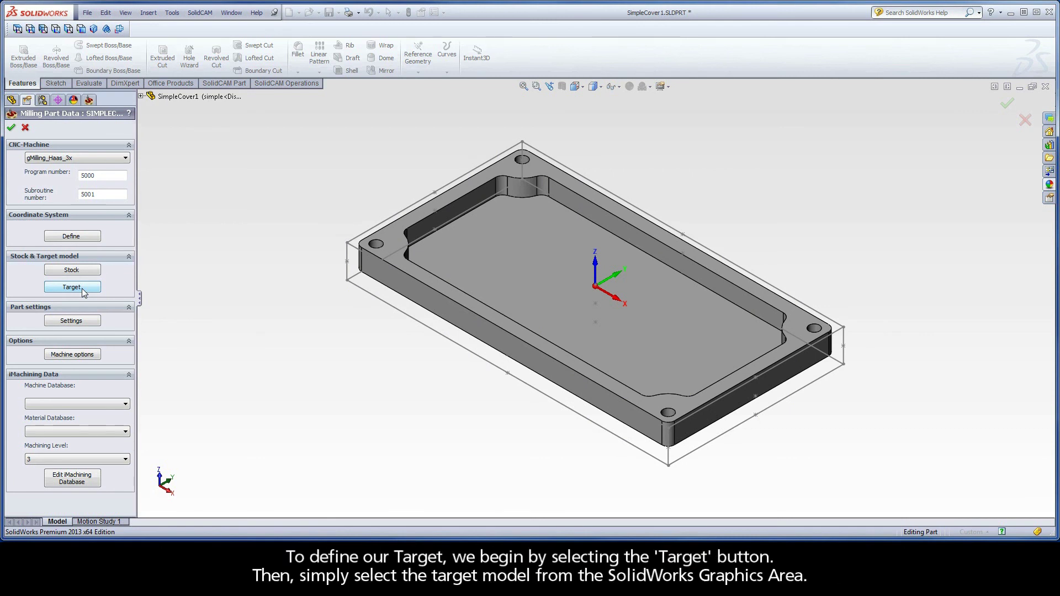
Define the target model using the cover's Solid 1 and accept it.
left_click(82, 289)
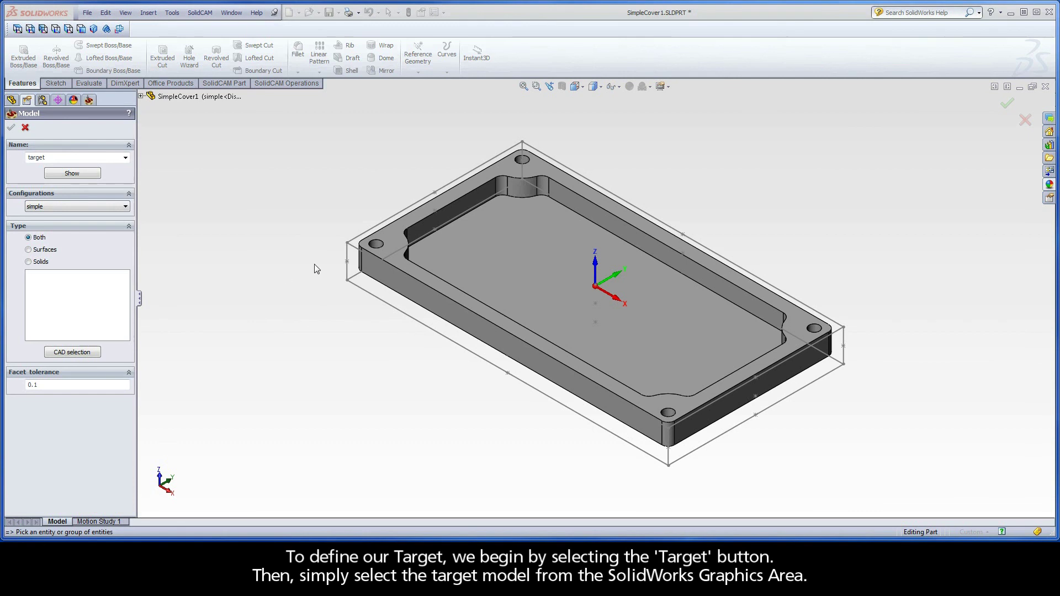
left_click(391, 243)
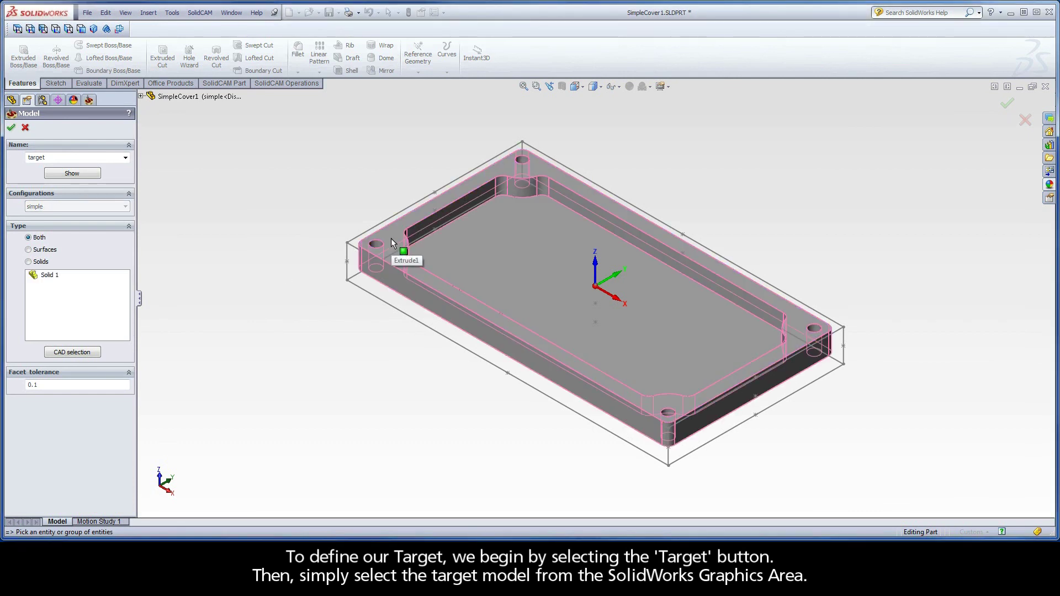
left_click(49, 275)
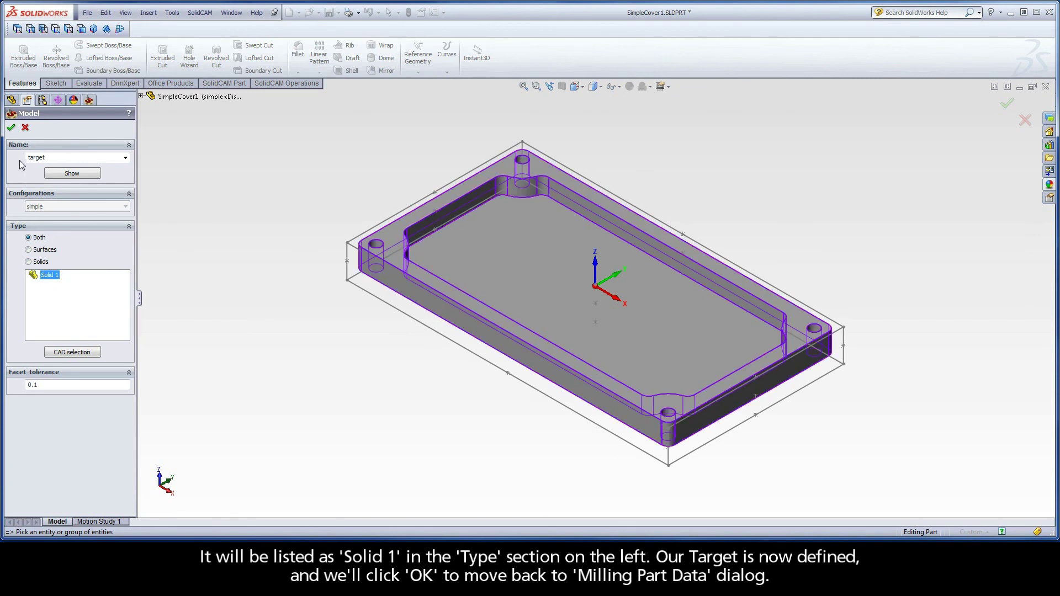
left_click(11, 129)
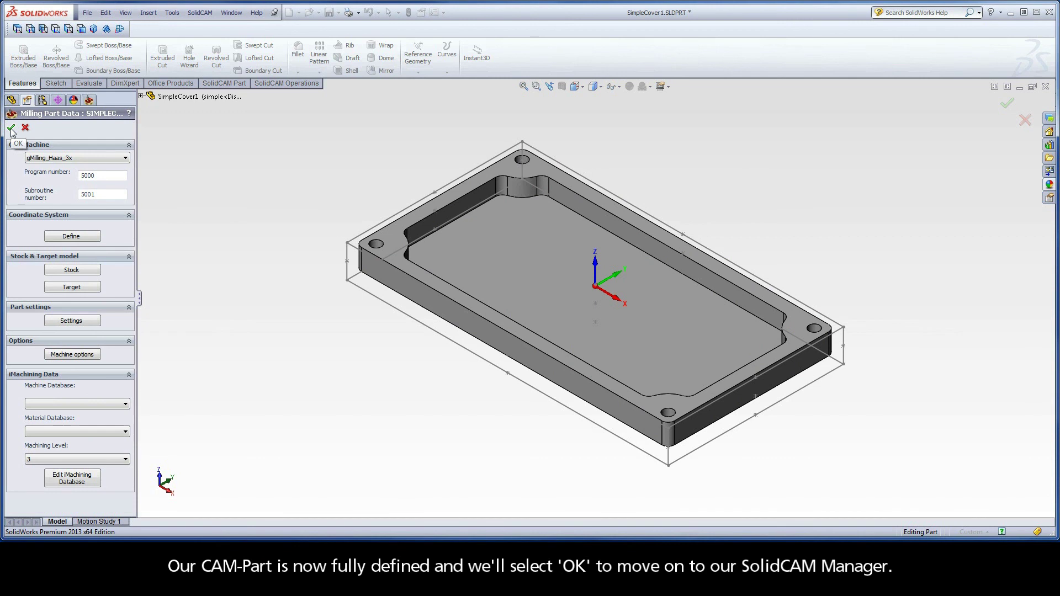
Confirm the Milling Part Data and review the Machine, Stock, Target and CAM-Part entries in the CAM tree.
left_click(11, 129)
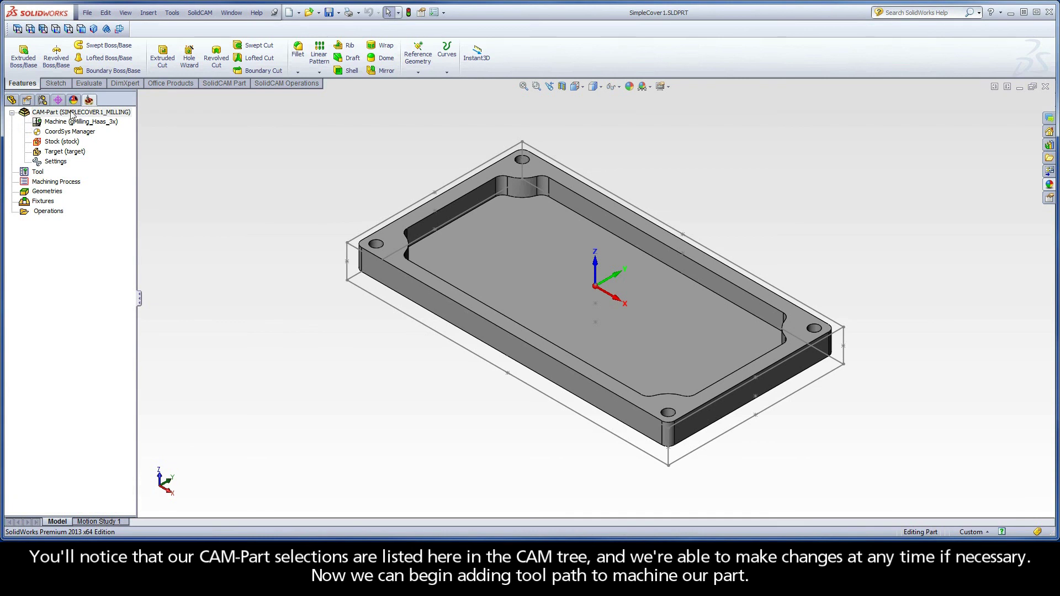
left_click(72, 123)
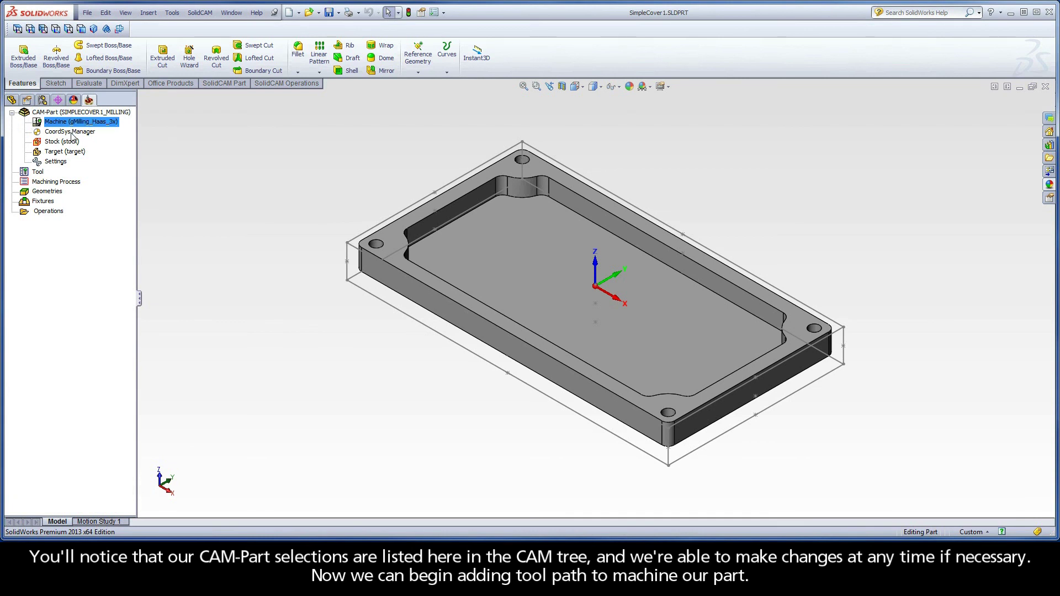
left_click(72, 142)
left_click(72, 152)
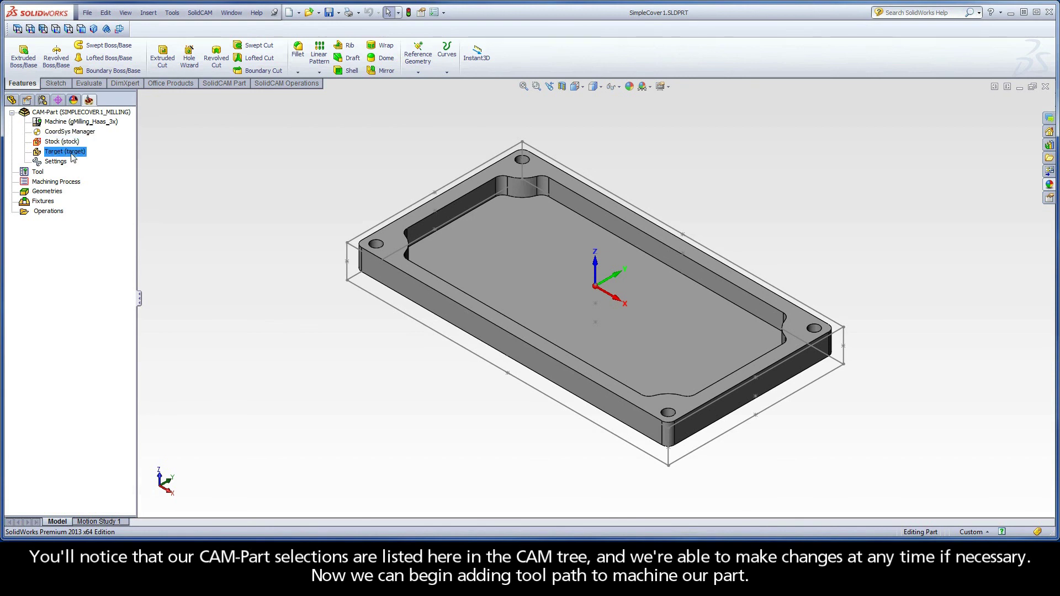
left_click(73, 113)
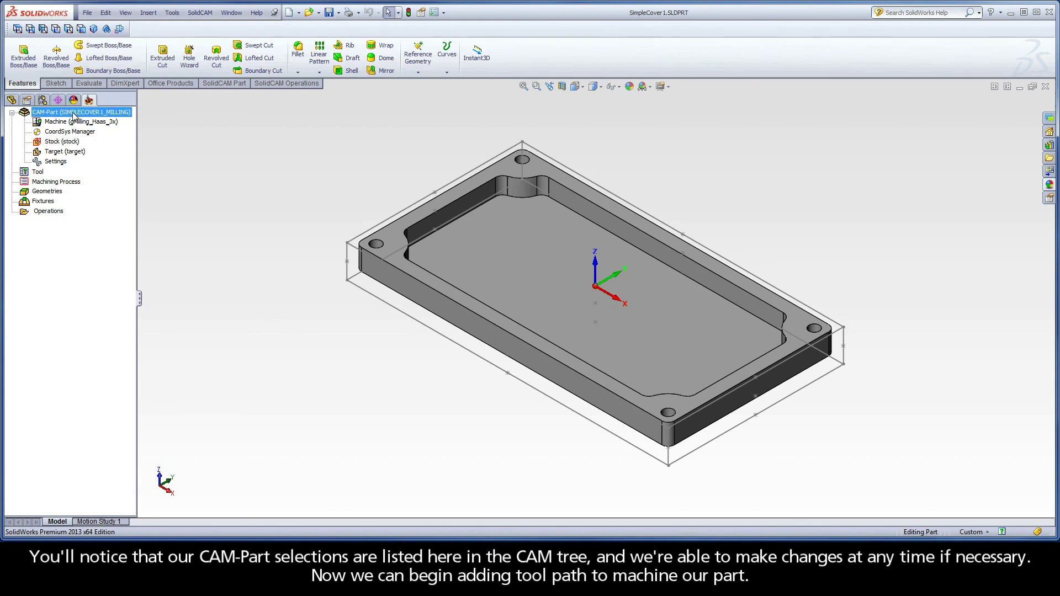